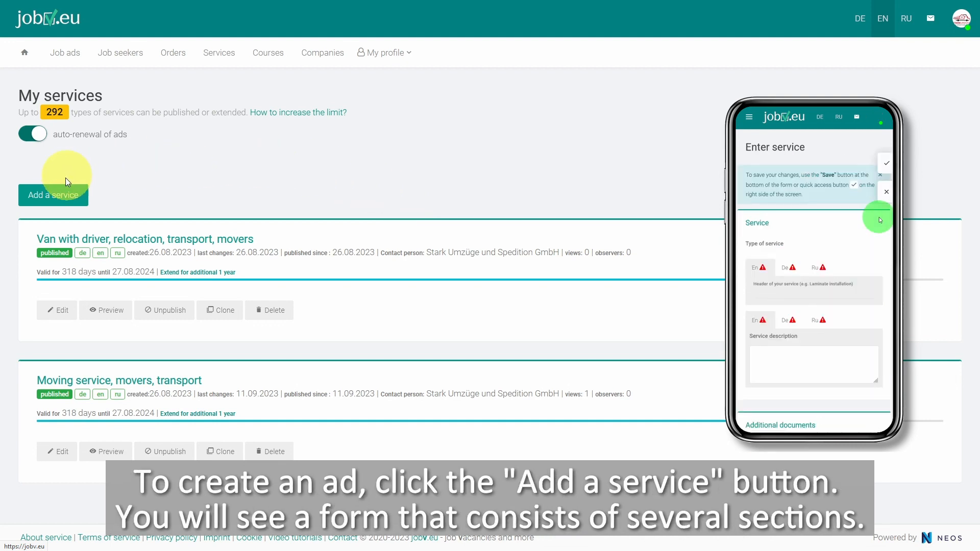
Start a new service ad and set its type of service to Rental services
left_click(63, 191)
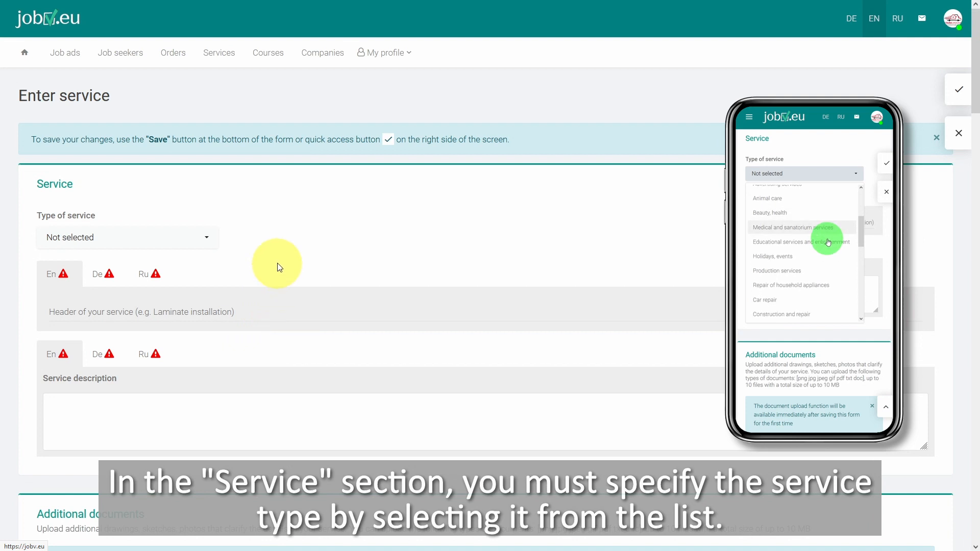
left_click(208, 239)
left_click_drag(217, 276, 199, 389)
left_click(146, 332)
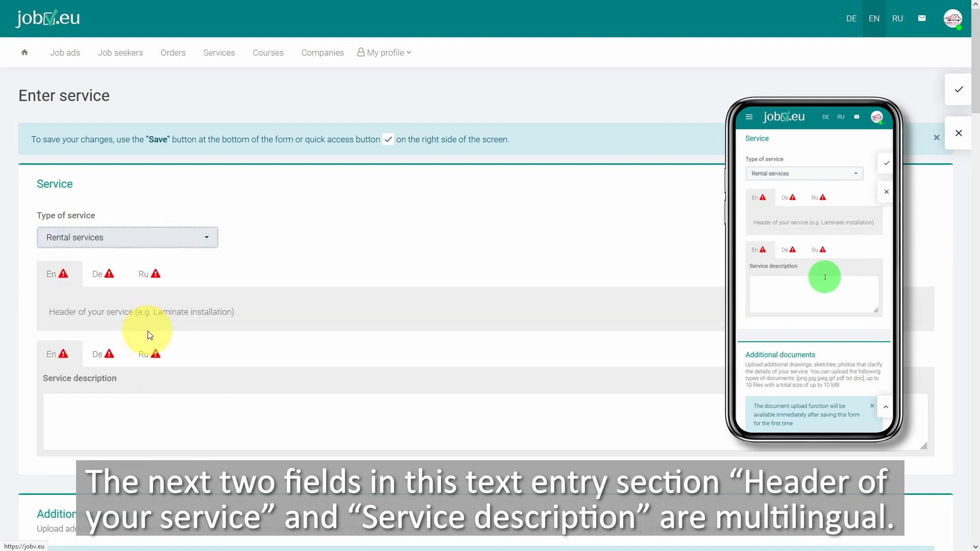
Enter the English service header "Moving lifts for rent" and generate its German translation from it
left_click(133, 307)
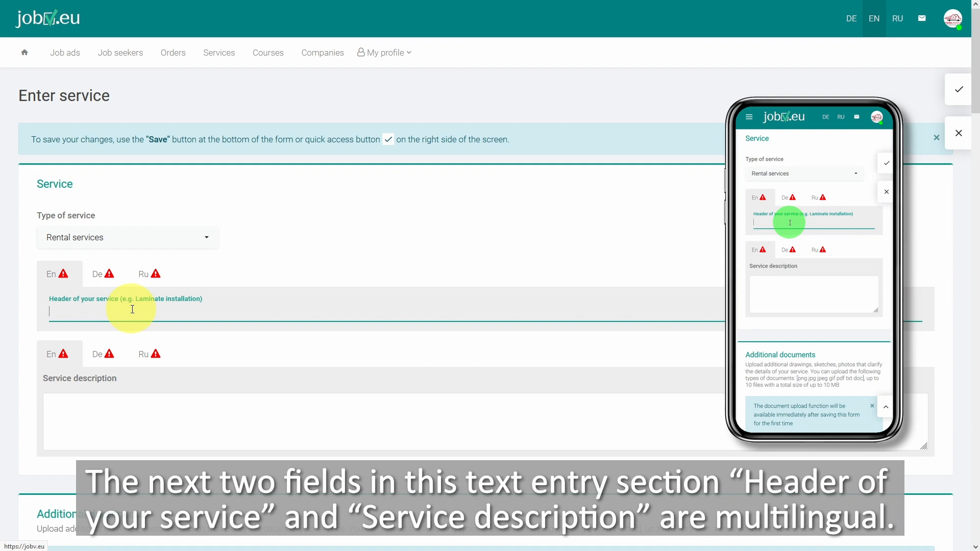
type("Moving lifts for rent")
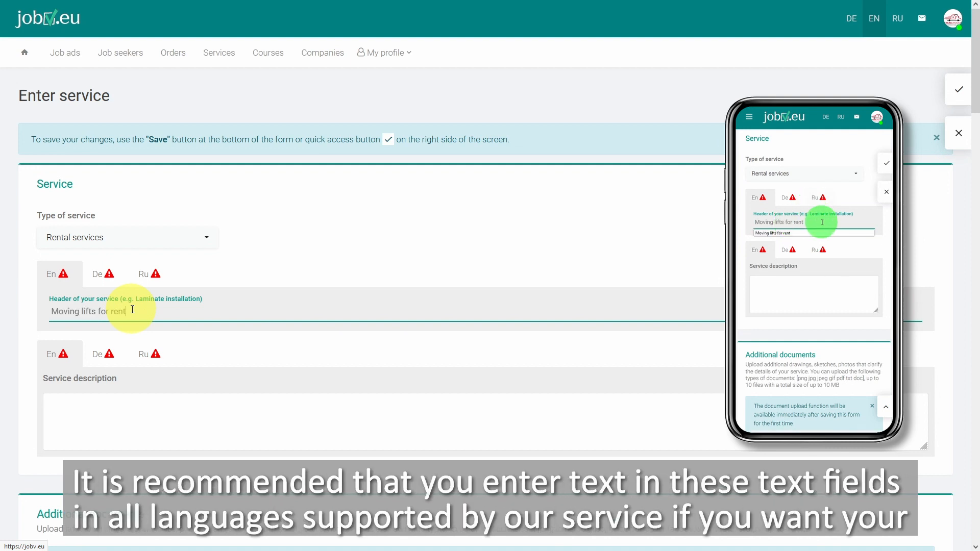
left_click(111, 284)
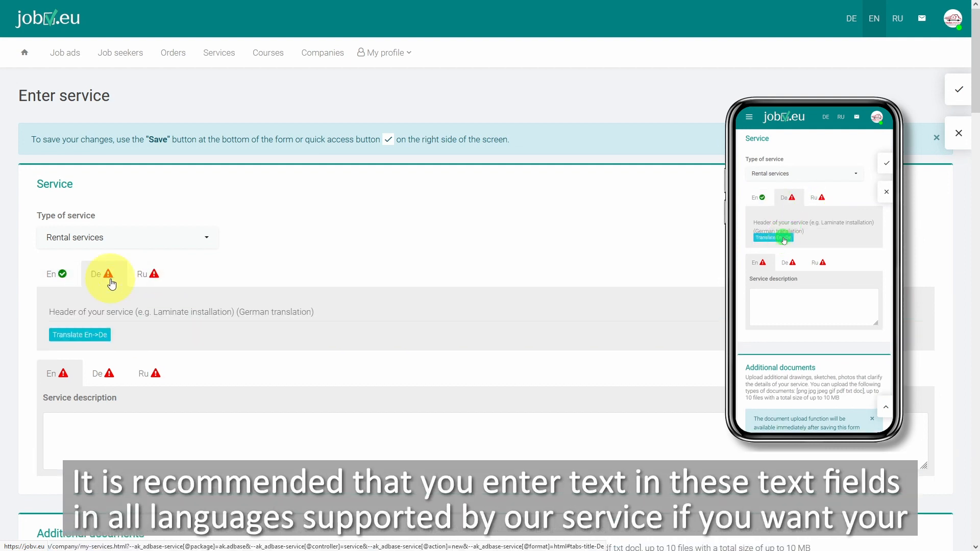
left_click(88, 336)
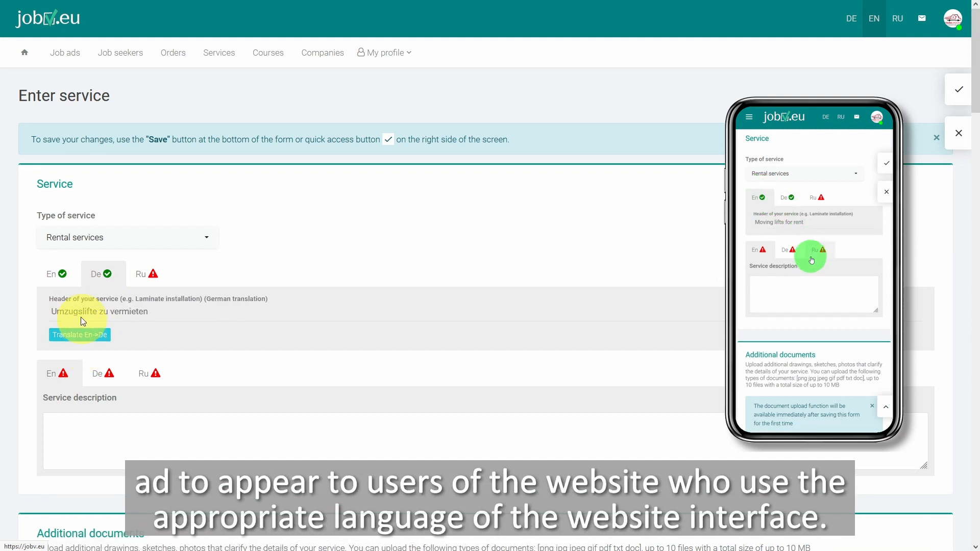
left_click(62, 282)
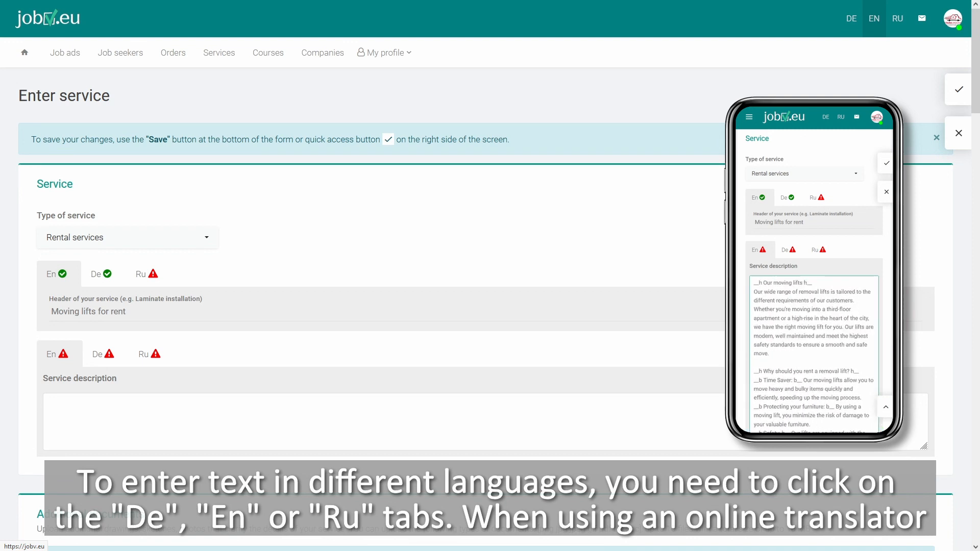
Paste the prepared English service description starting with "__h Our moving lifts h__" and enlarge its text box to show the whole text
left_click(85, 418)
key("ctrl+v")
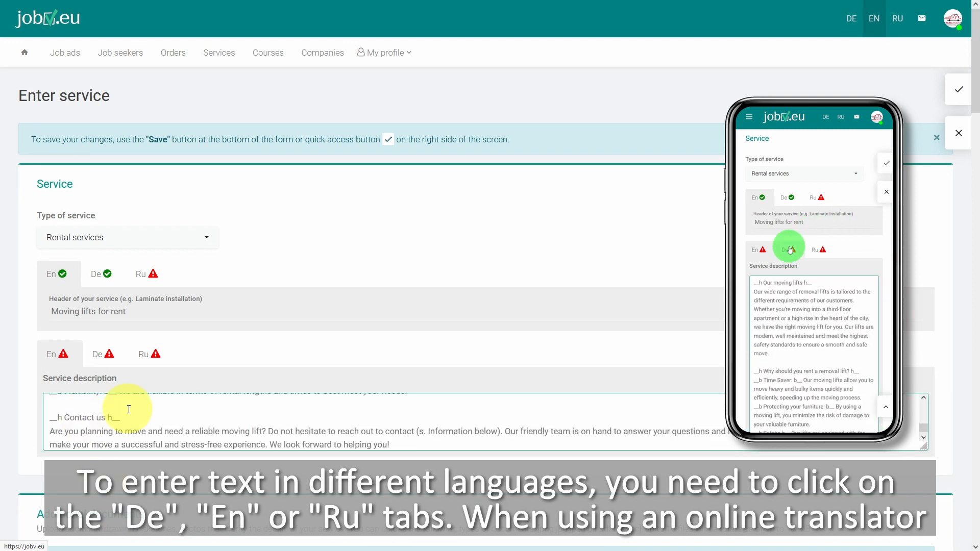
left_click_drag(922, 446, 922, 550)
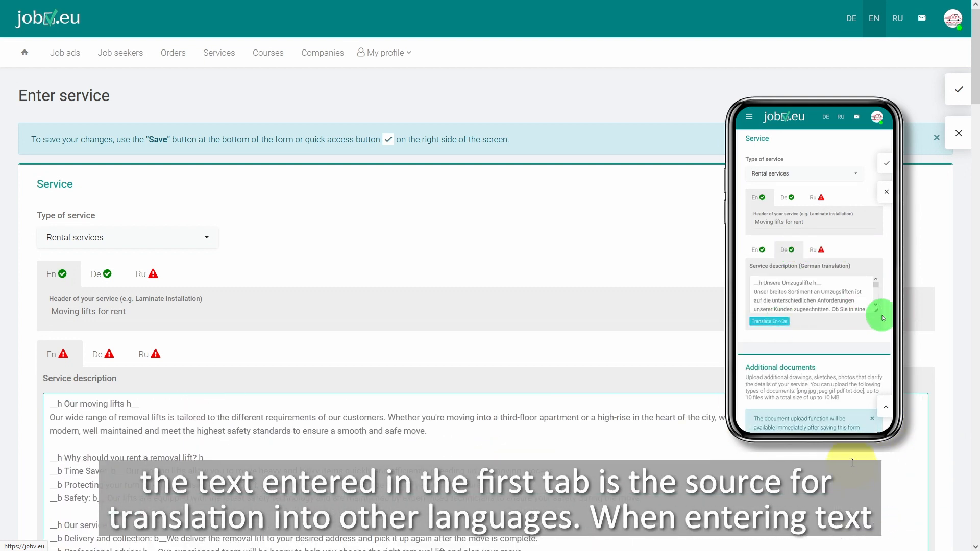
scroll(609, 381, "down", 4)
left_click(608, 381)
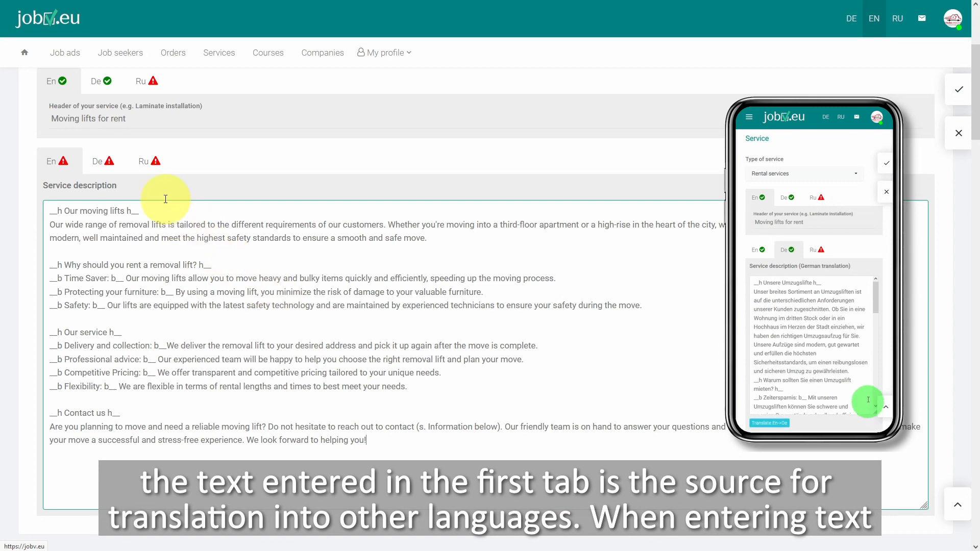
Generate the German translation of the service description from English and enlarge its text box to show all of it
left_click(108, 162)
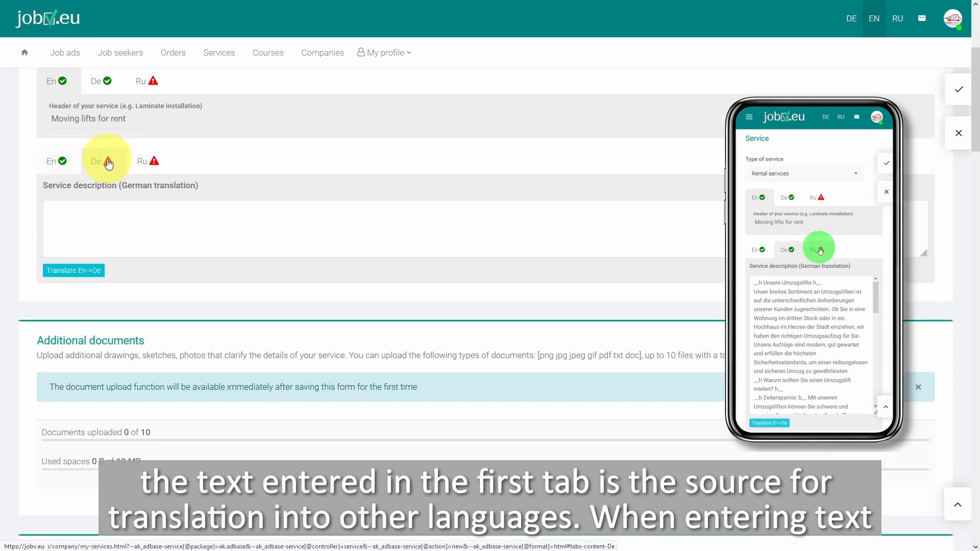
left_click(70, 272)
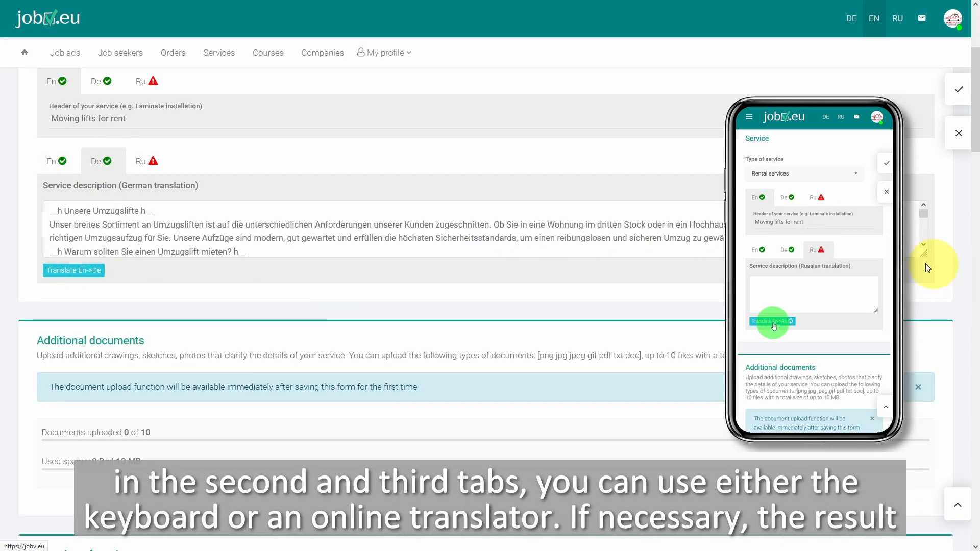
left_click_drag(924, 253, 913, 518)
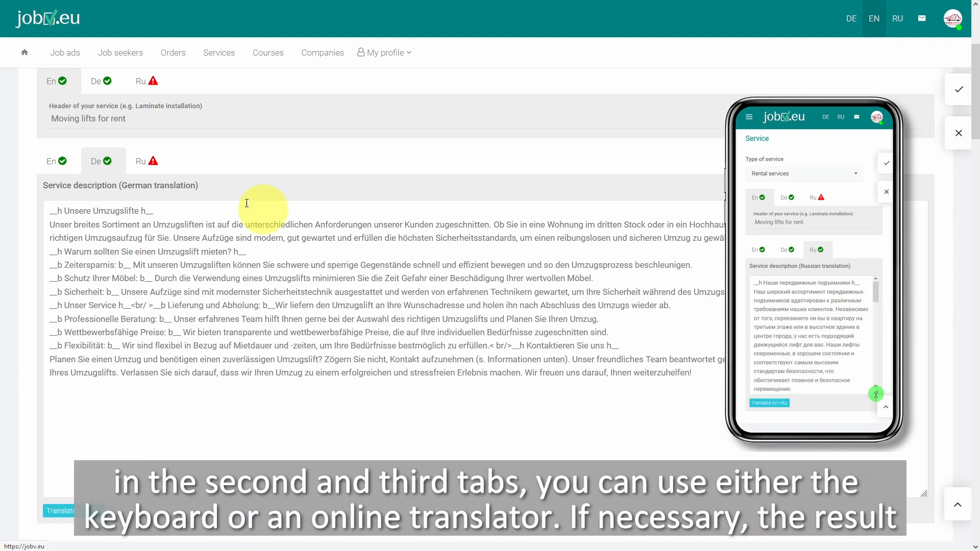
Generate the Russian translation of the service description, enlarge its text box, and return to the English version
left_click(154, 166)
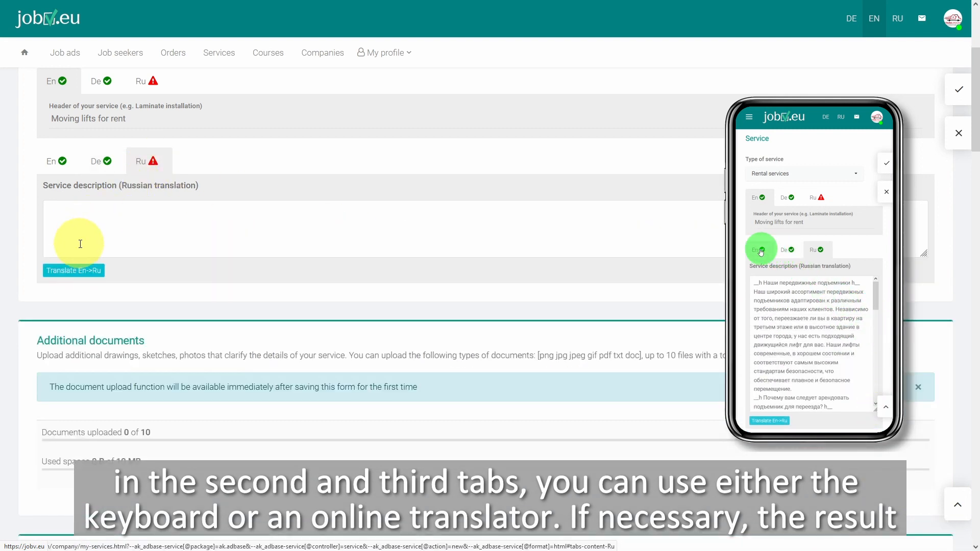
left_click(79, 272)
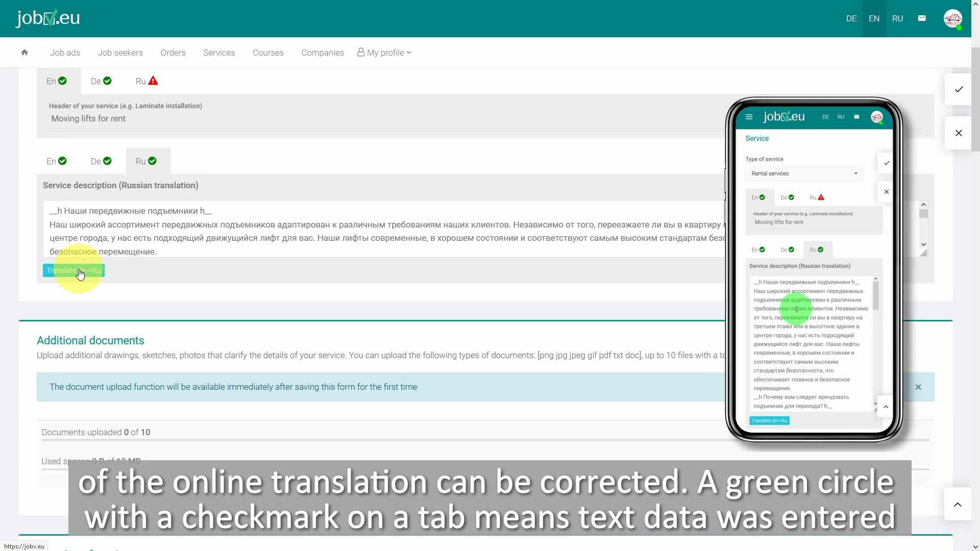
left_click_drag(924, 252, 924, 416)
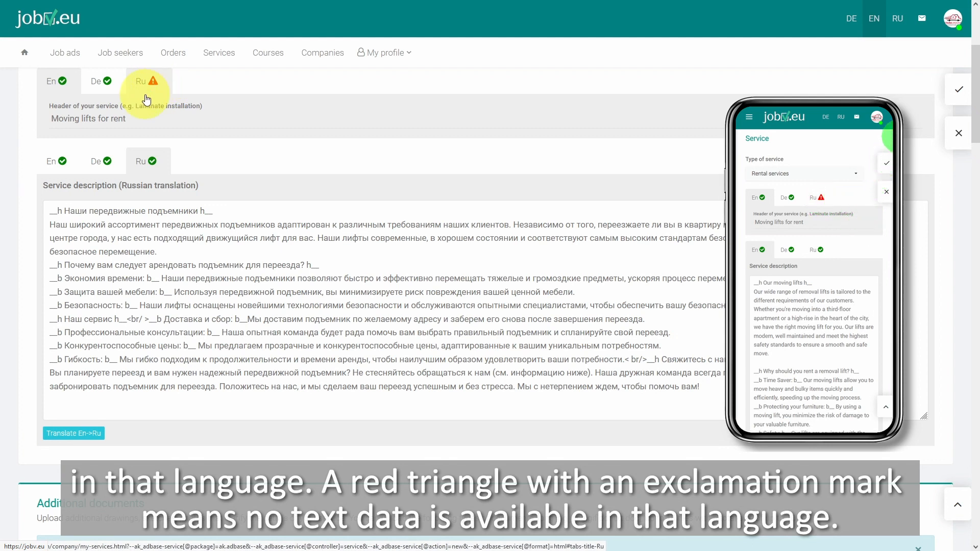
left_click(75, 162)
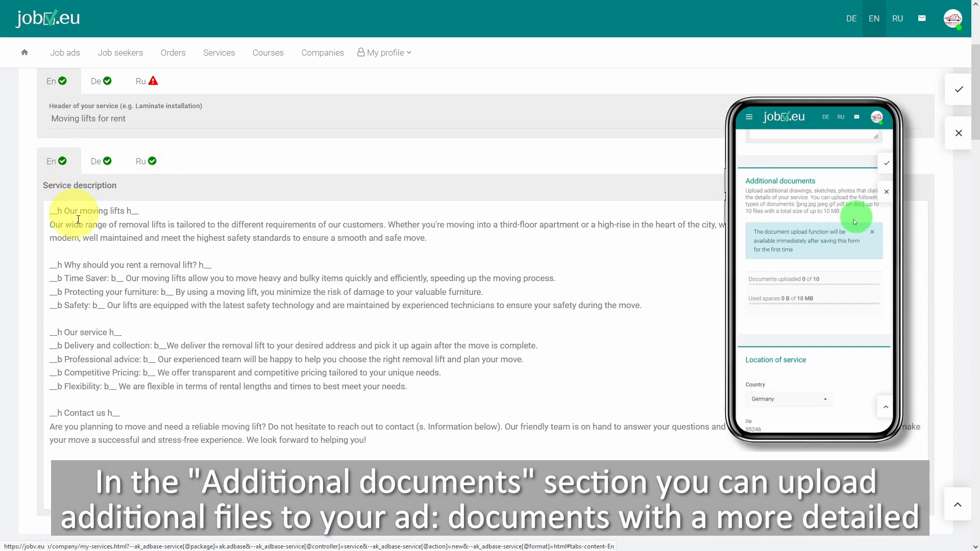
Save the new service ad for the first time so that documents can be uploaded
scroll(135, 275, "down", 4)
scroll(136, 279, "down", 5)
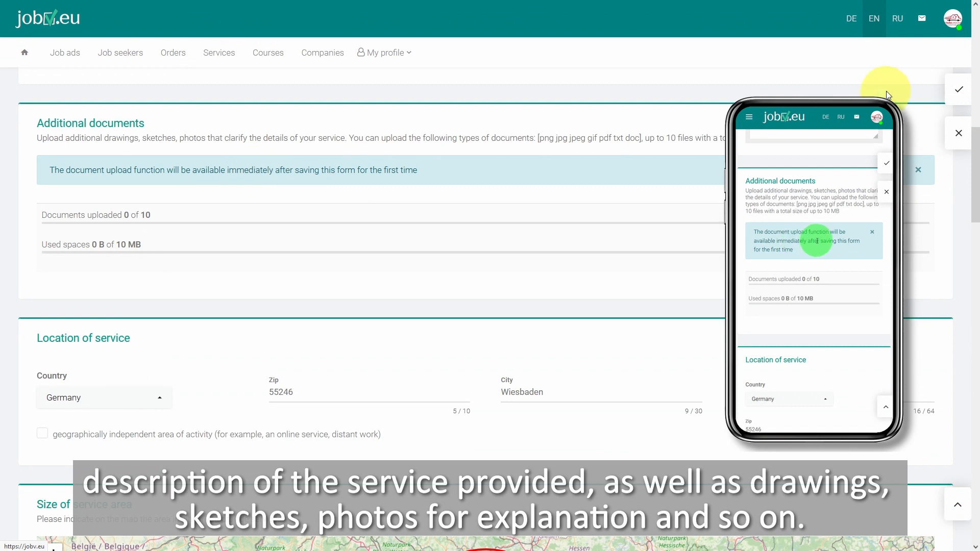
left_click(959, 95)
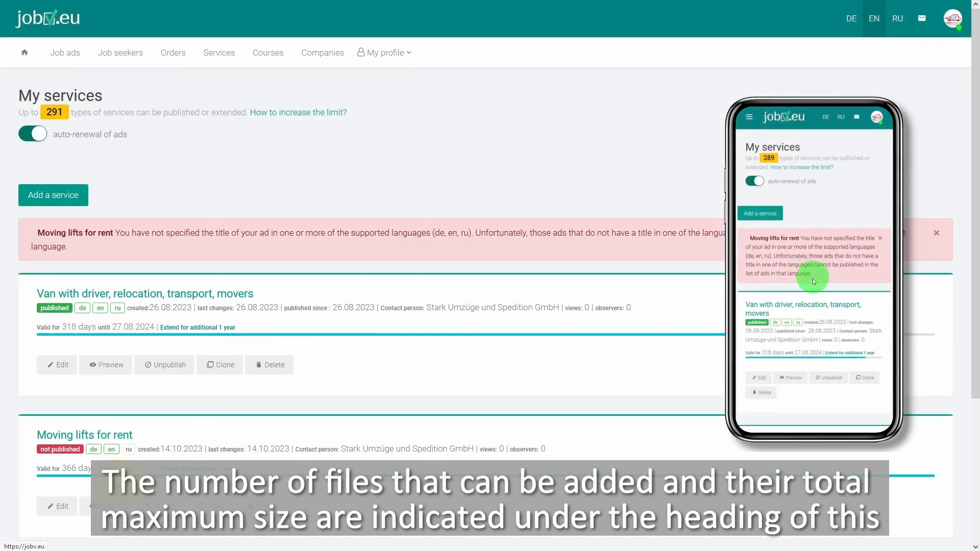
Reopen the "Moving lifts for rent" ad for editing and upload the image umzugs-lift-mieten.jpg as an additional document
left_click(59, 507)
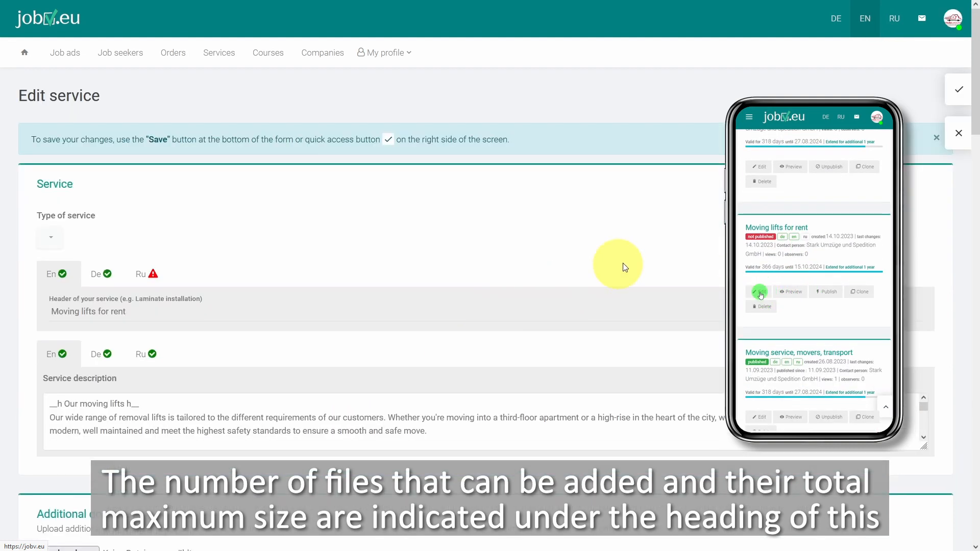
scroll(177, 405, "down", 5)
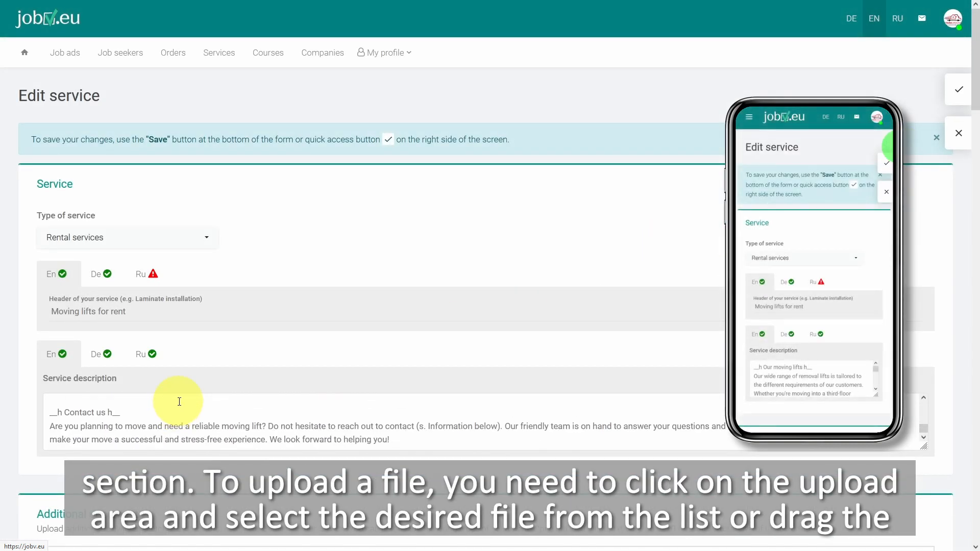
scroll(198, 475, "down", 5)
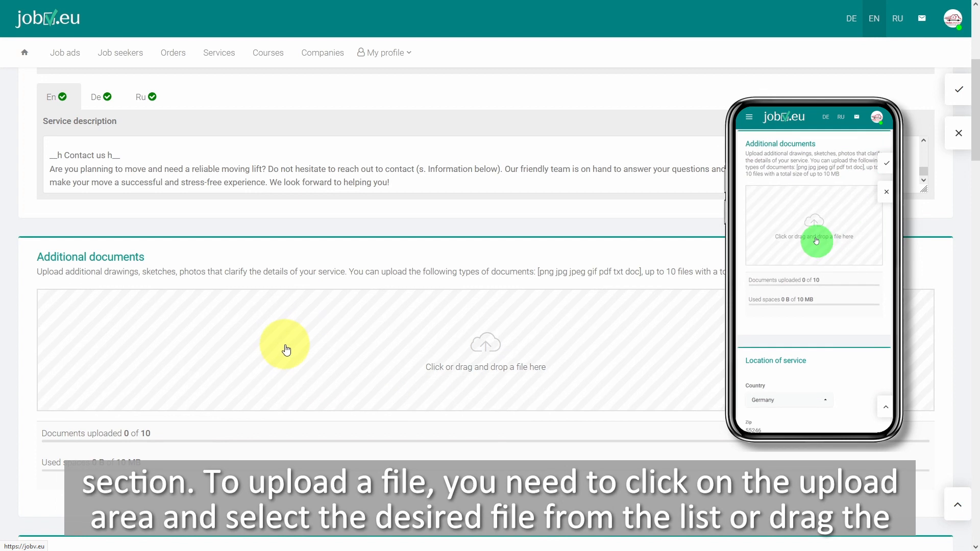
scroll(389, 544, "down", 1)
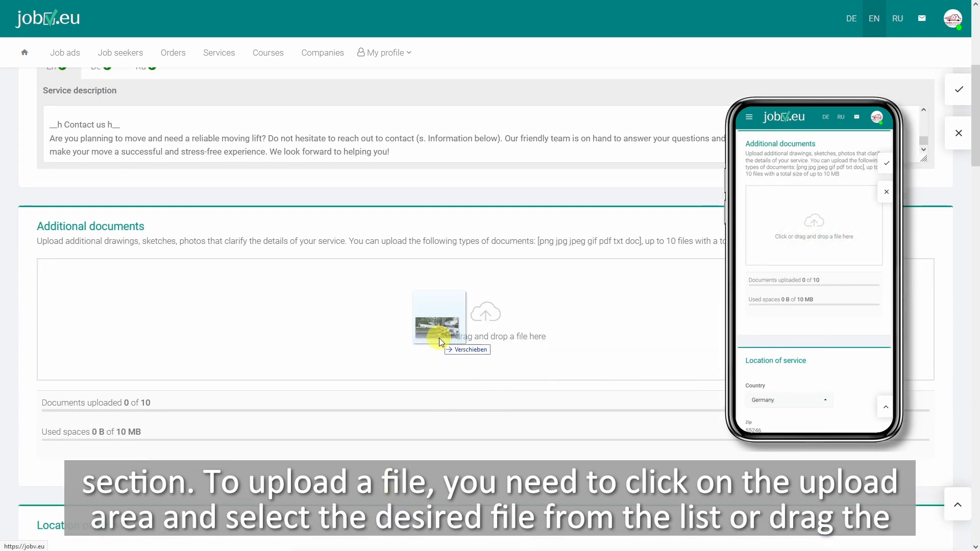
left_click_drag(437, 329, 436, 329)
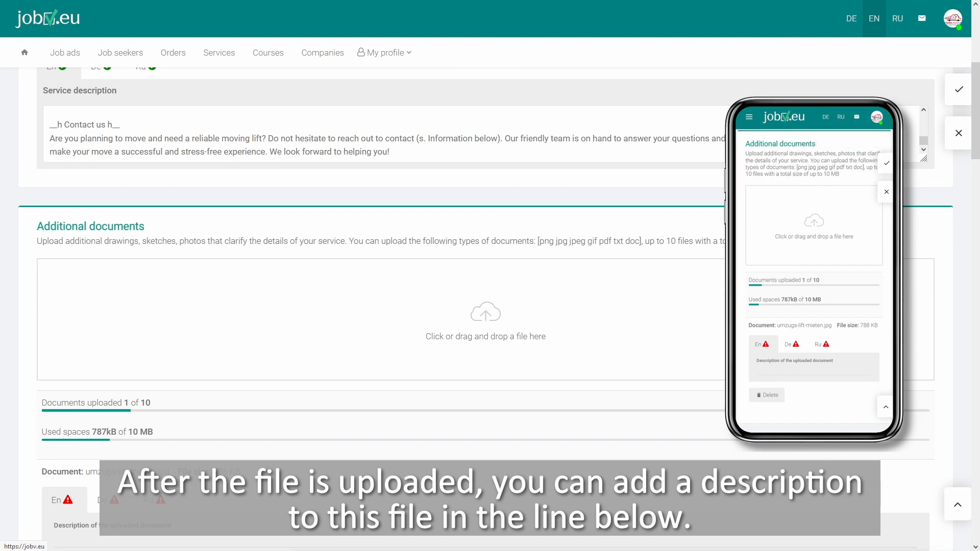
Describe the uploaded document as "Example of one of our moving lifts" and translate the description into German and Russian
scroll(143, 449, "down", 4)
left_click(102, 344)
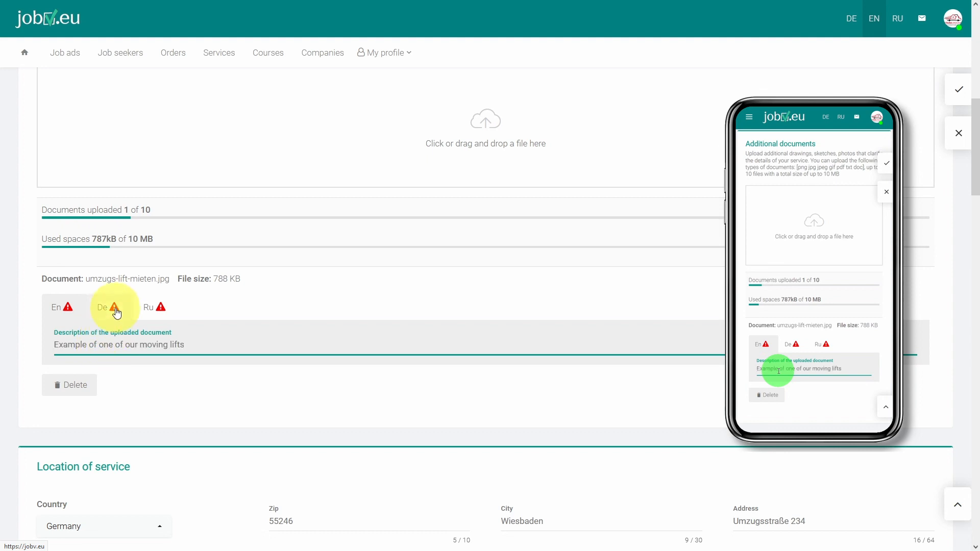
left_click(115, 309)
left_click(86, 374)
left_click(154, 307)
left_click(98, 378)
Set the radius of the service area on the map to 76 km
scroll(281, 379, "down", 4)
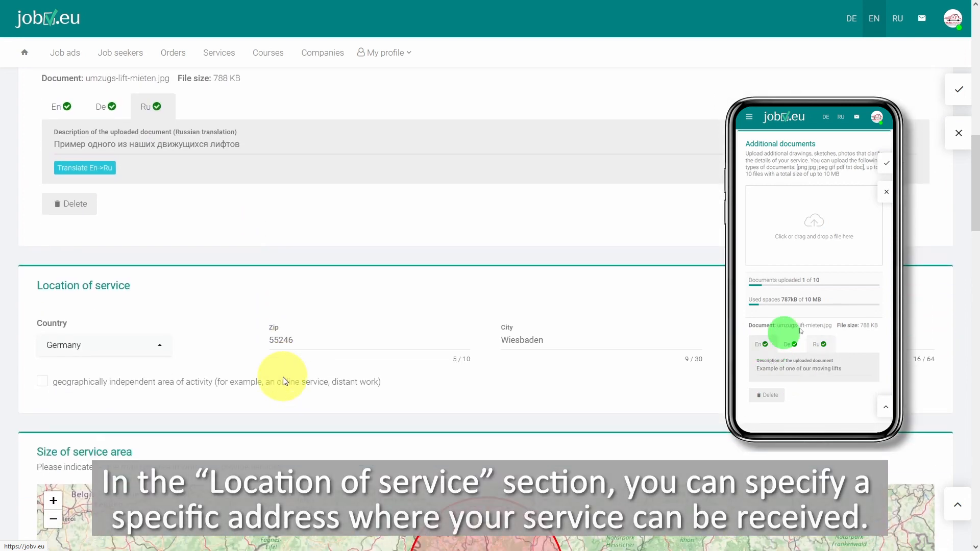
scroll(281, 376, "down", 4)
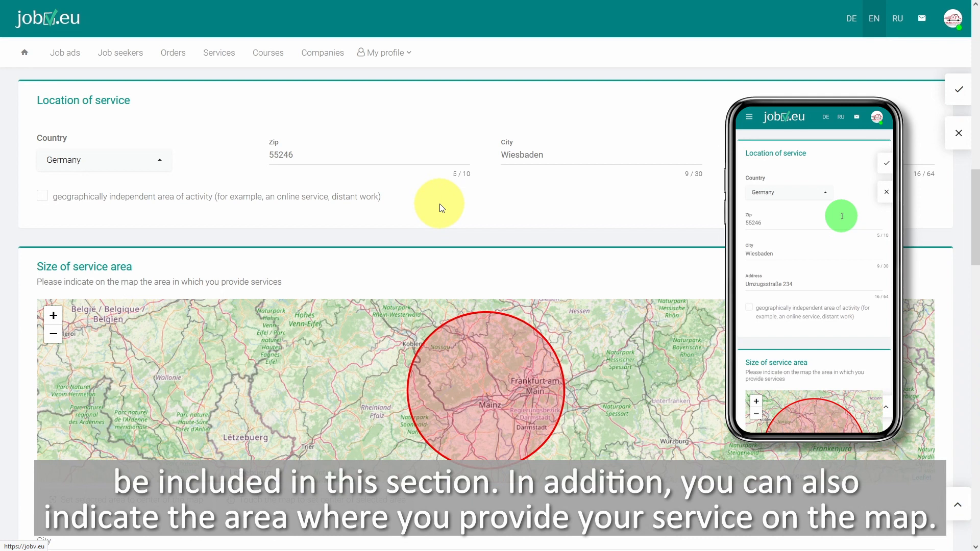
scroll(444, 210, "down", 3)
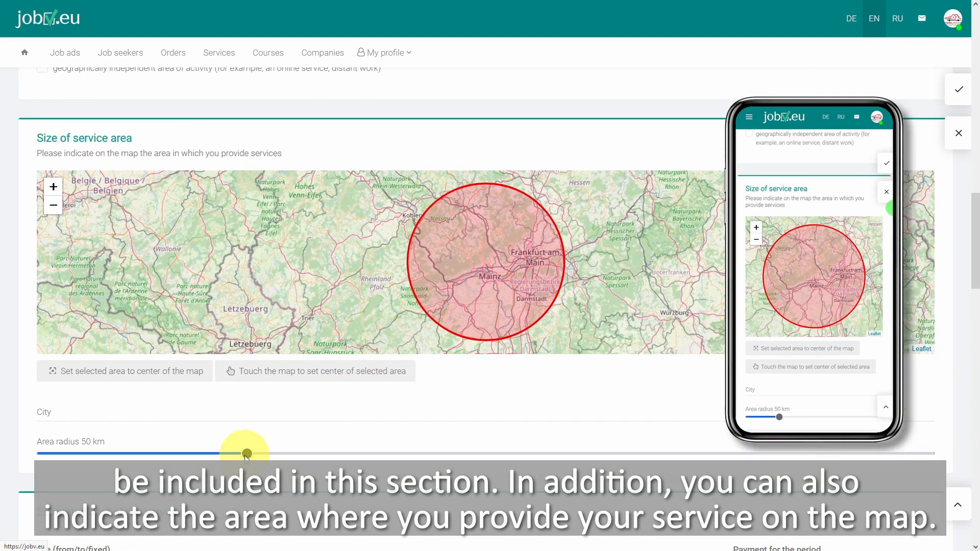
left_click_drag(246, 453, 367, 460)
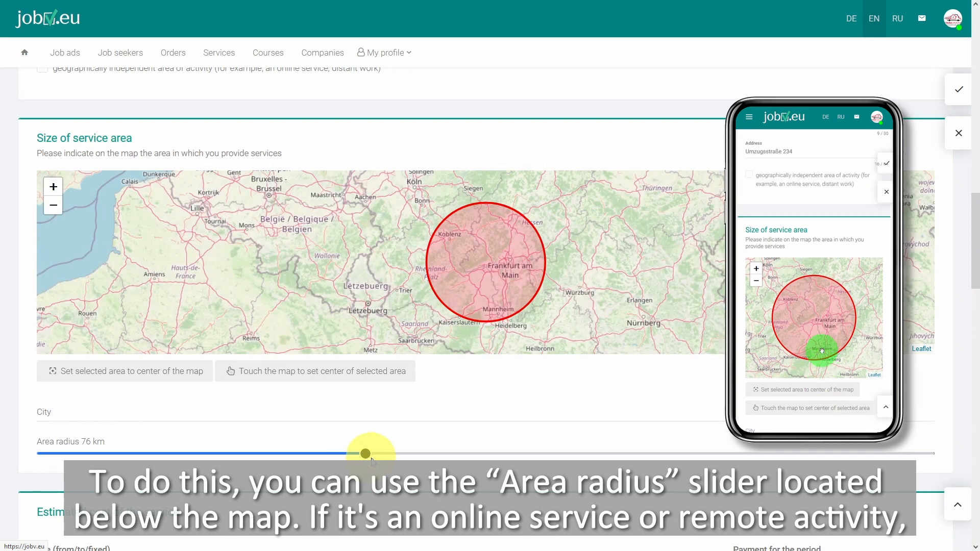
View the available fee types for the estimated cost of the service, leaving "from" selected
scroll(620, 408, "up", 3)
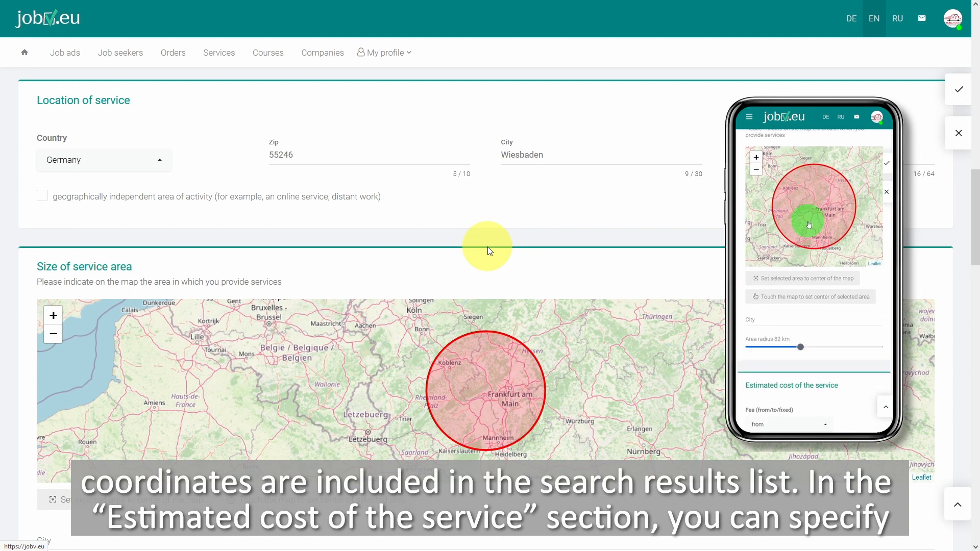
scroll(487, 249, "down", 10)
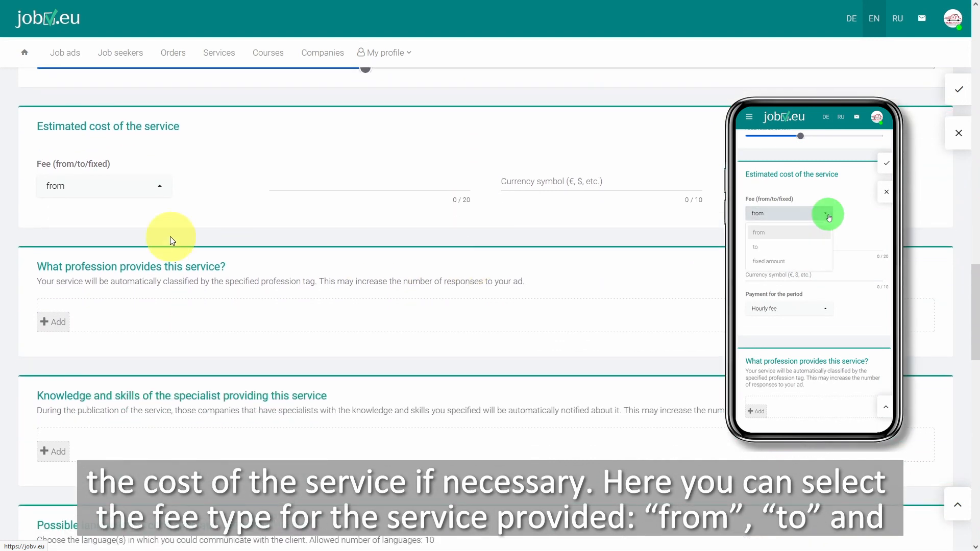
left_click(156, 199)
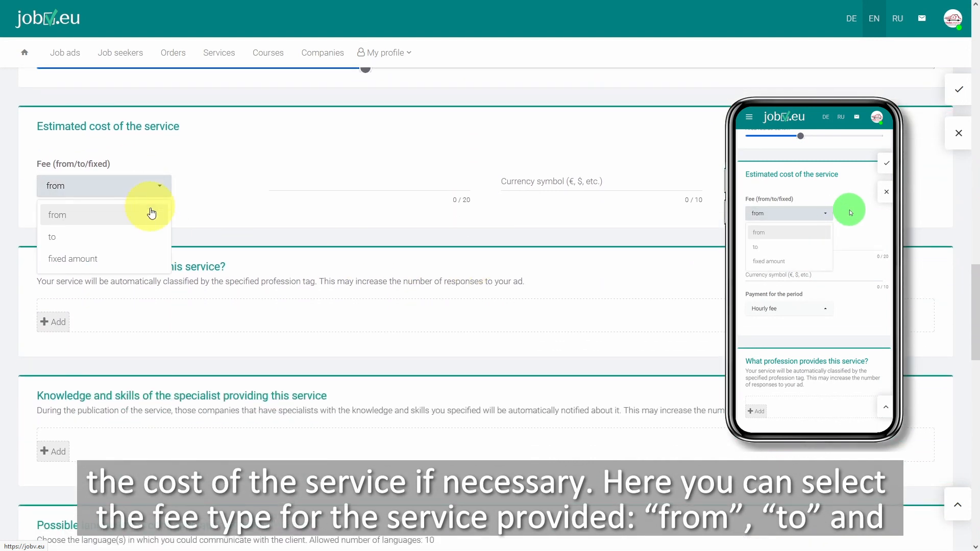
left_click(223, 217)
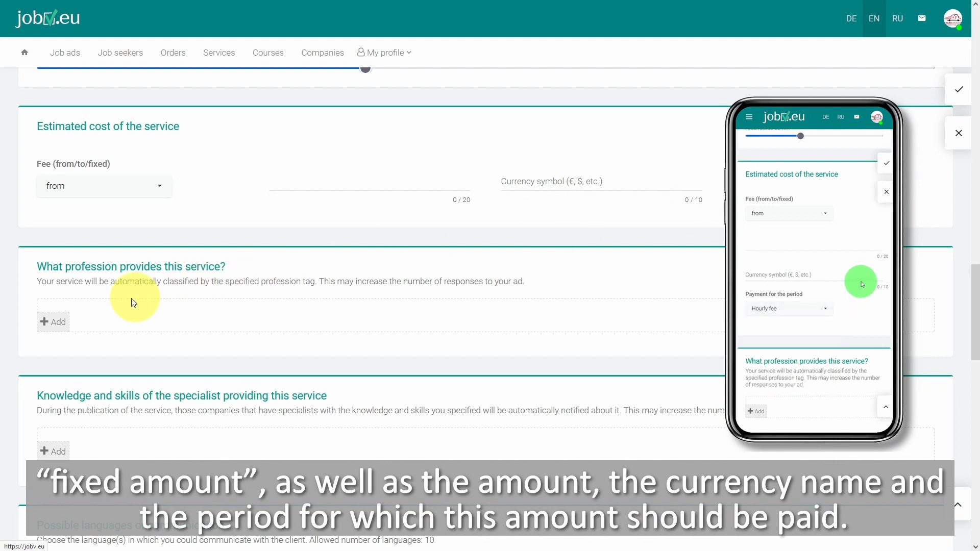
Search occupations for "moving" and add the furniture/kitchen/moving services, moving service, and furniture/kitchen/moving (§66 BBiG / §42m HwO) skilled worker professions
left_click(54, 329)
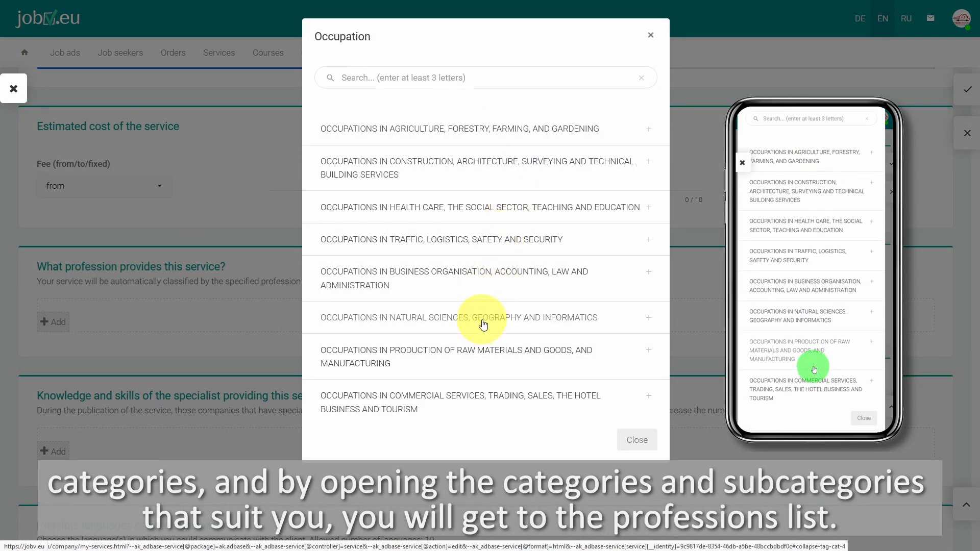
left_click(465, 80)
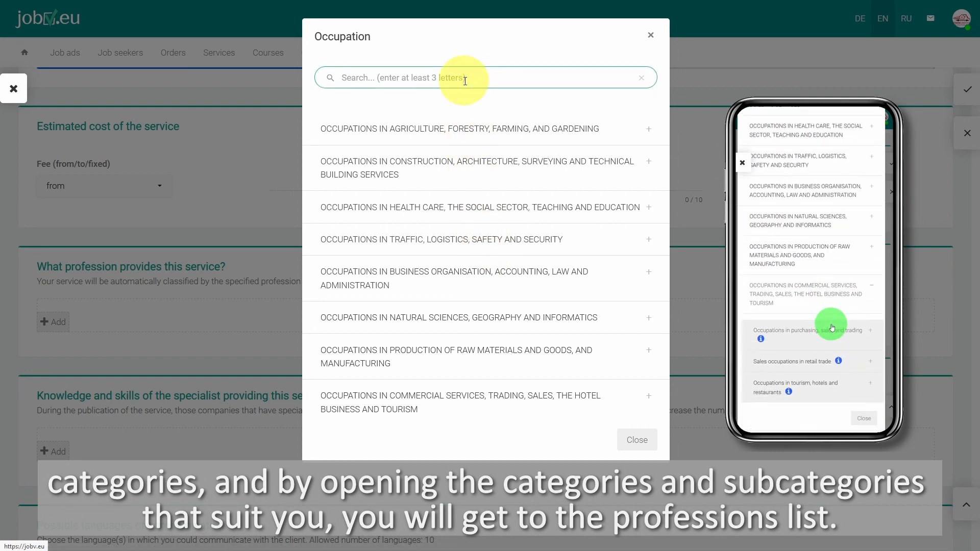
type("moving")
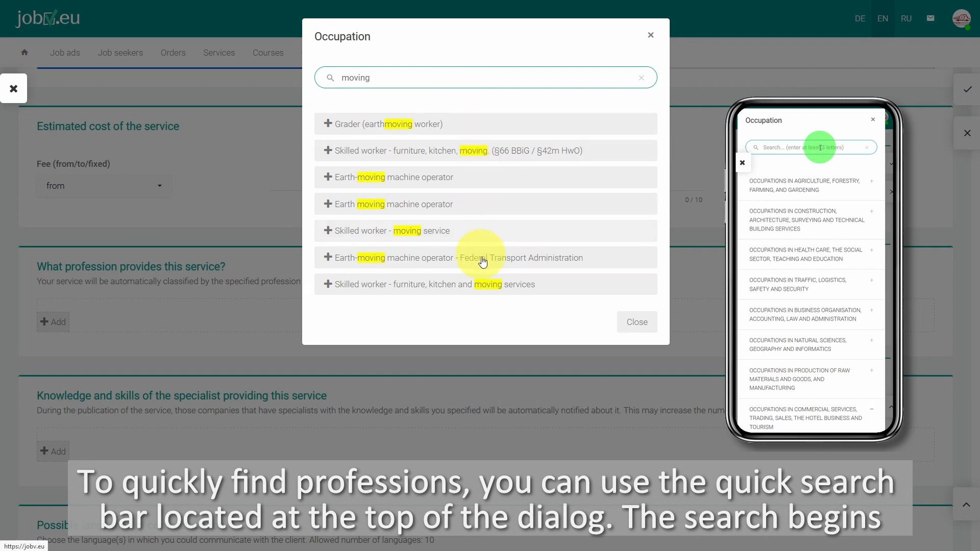
left_click(482, 290)
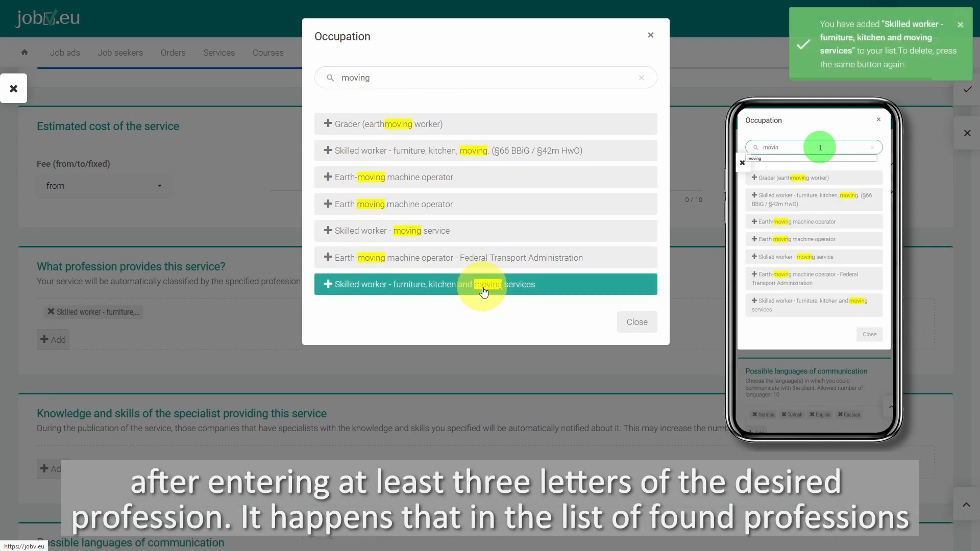
left_click(461, 232)
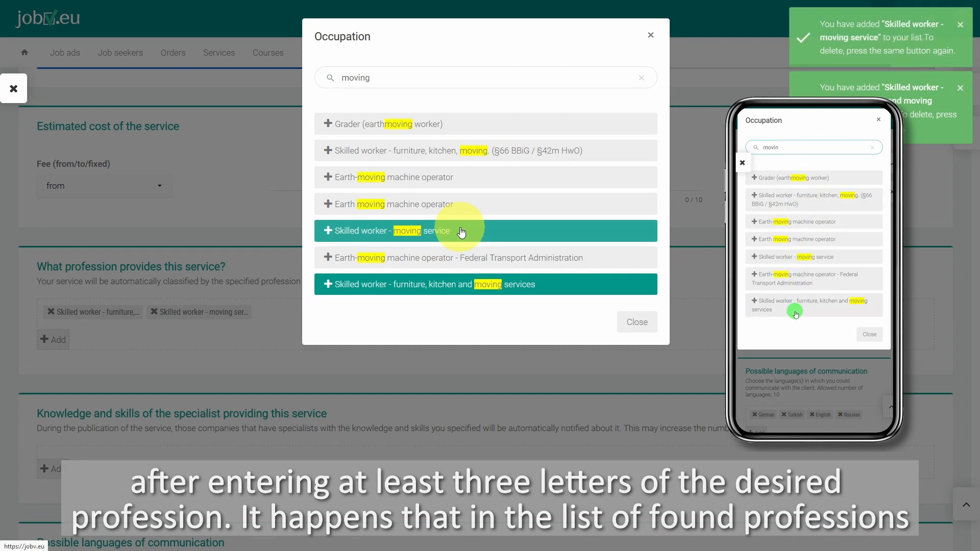
left_click(480, 155)
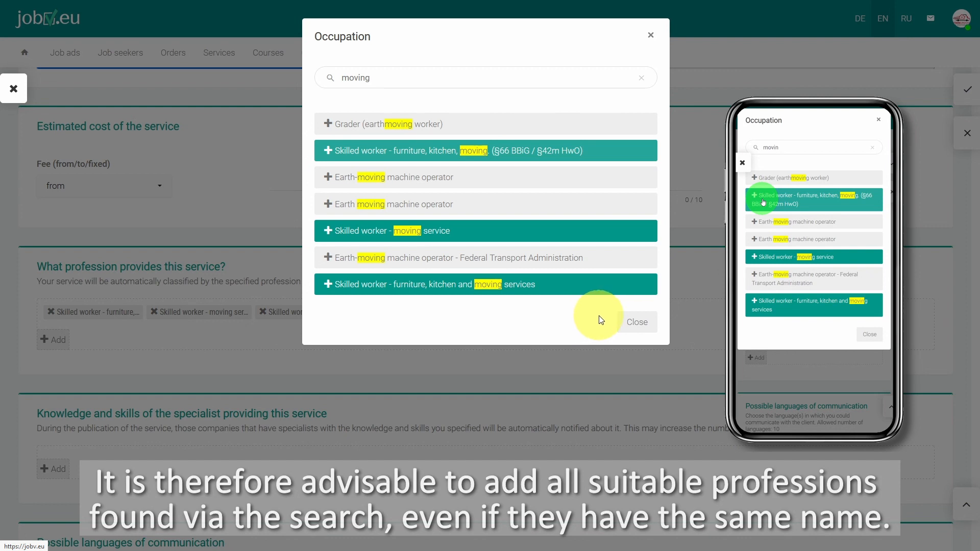
left_click(636, 323)
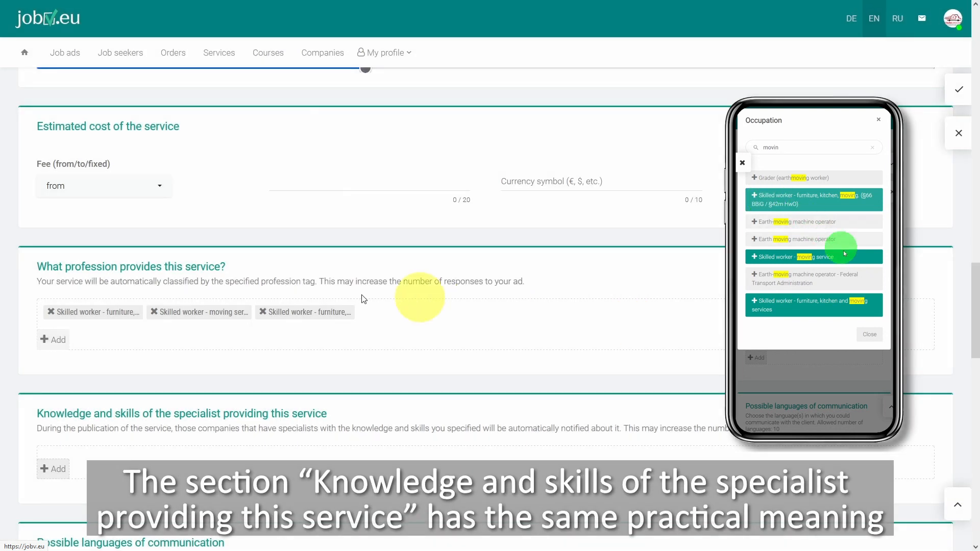
Search the specialist's knowledge and skills for "rental" and add both "Rental, lending" tags
scroll(163, 268, "down", 3)
scroll(163, 269, "down", 3)
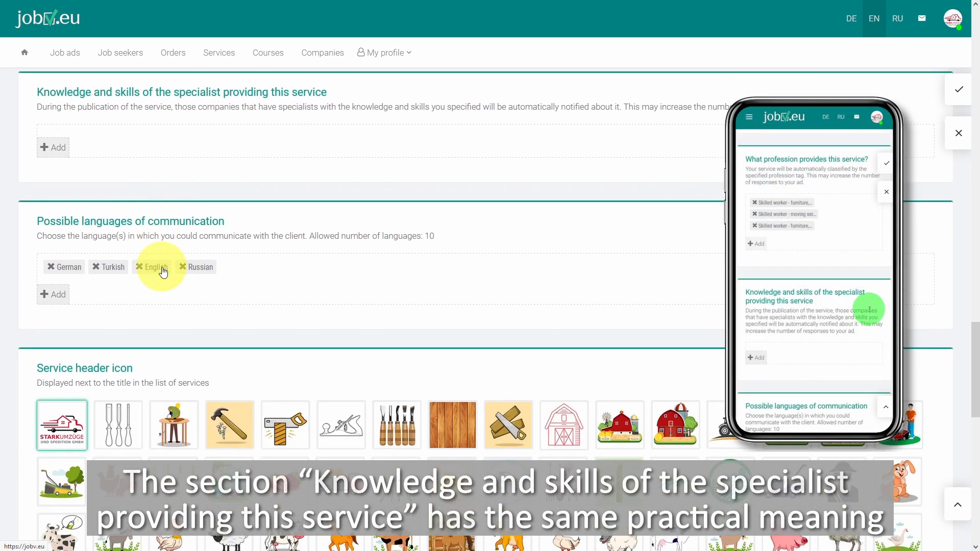
left_click(58, 149)
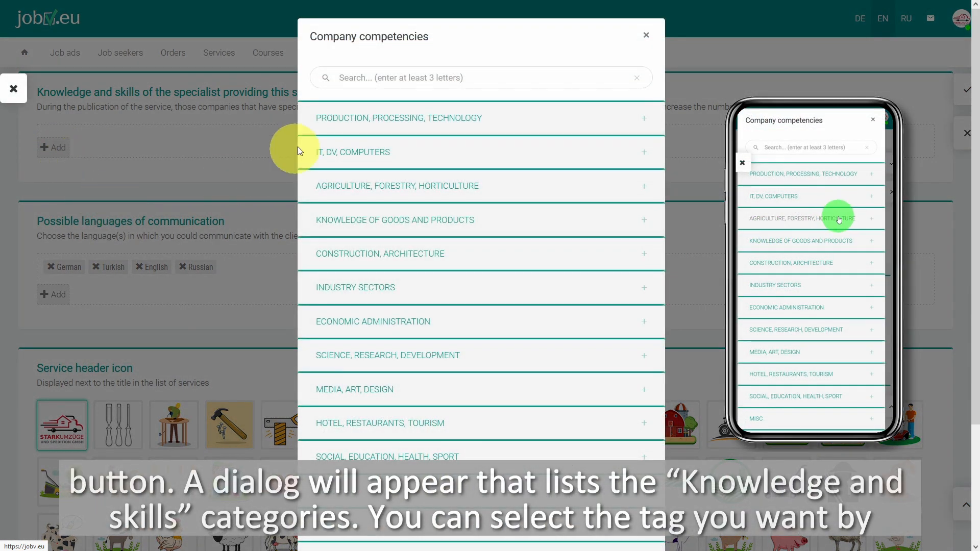
left_click(430, 78)
type("r")
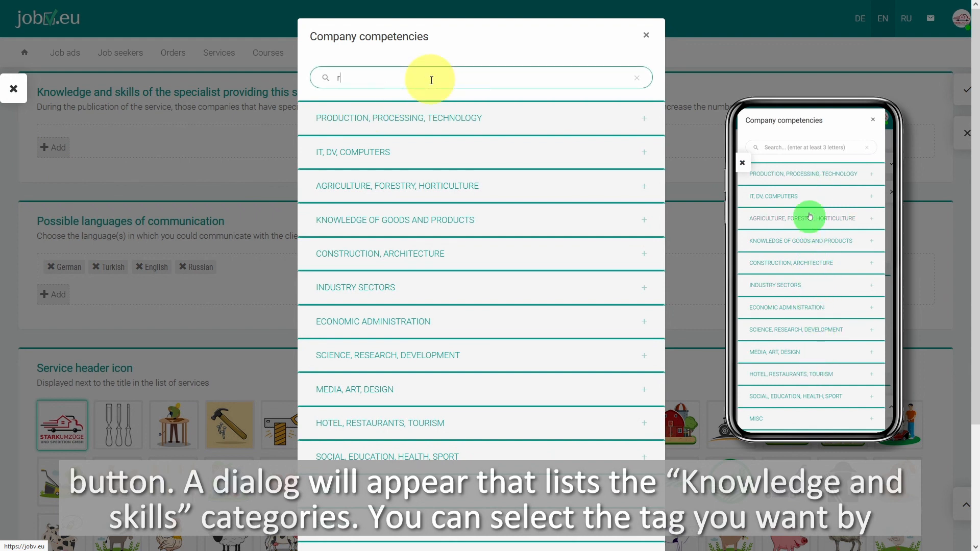
type("ental")
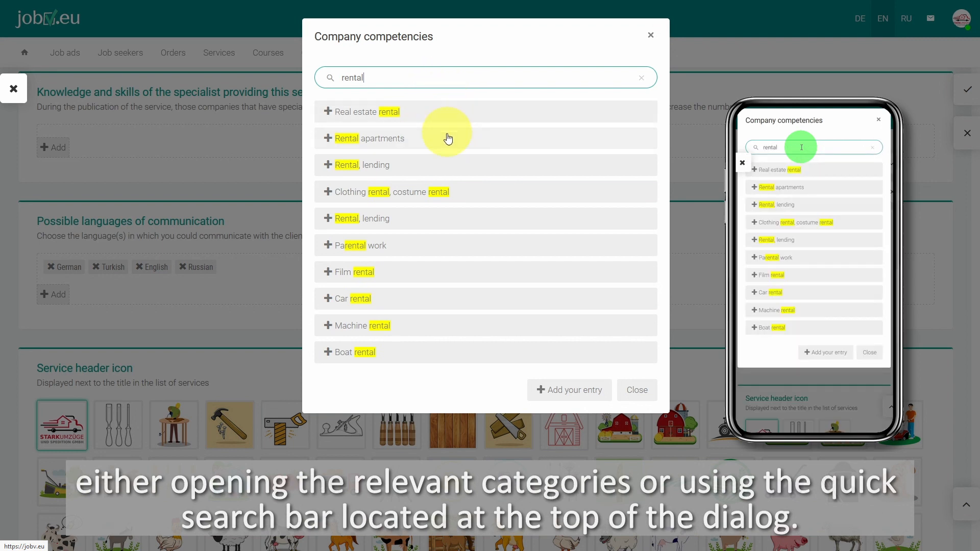
left_click(428, 172)
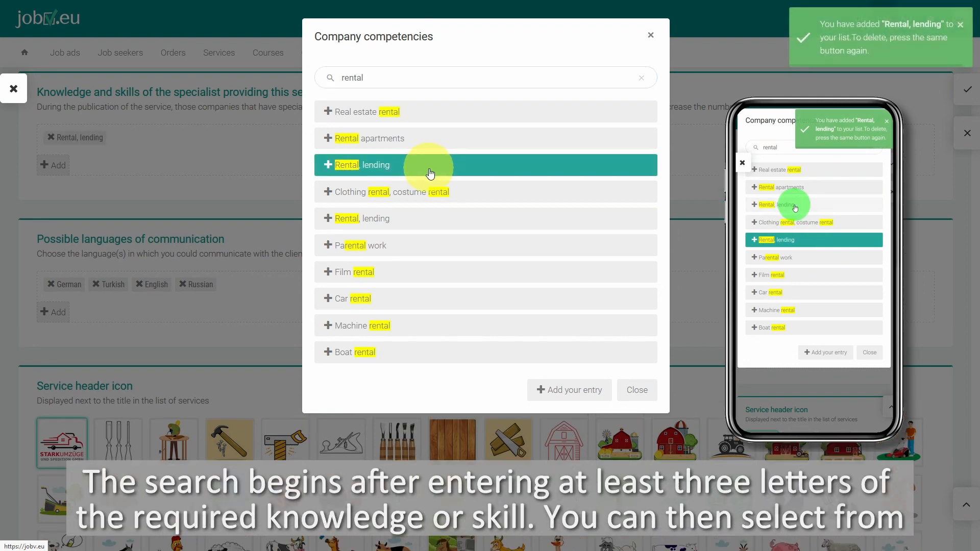
left_click(417, 227)
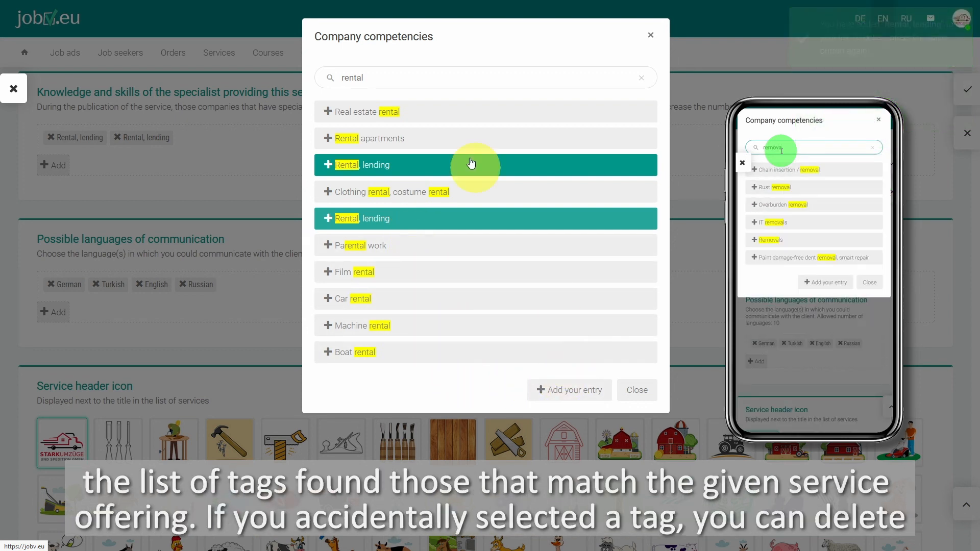
Search the company competencies for "remov", add the "Removals" tag, and close the selection
left_click(405, 76)
key("BackSpace")
key("BackSpace")
key("BackSpace")
key("BackSpace")
key("BackSpace")
key("BackSpace")
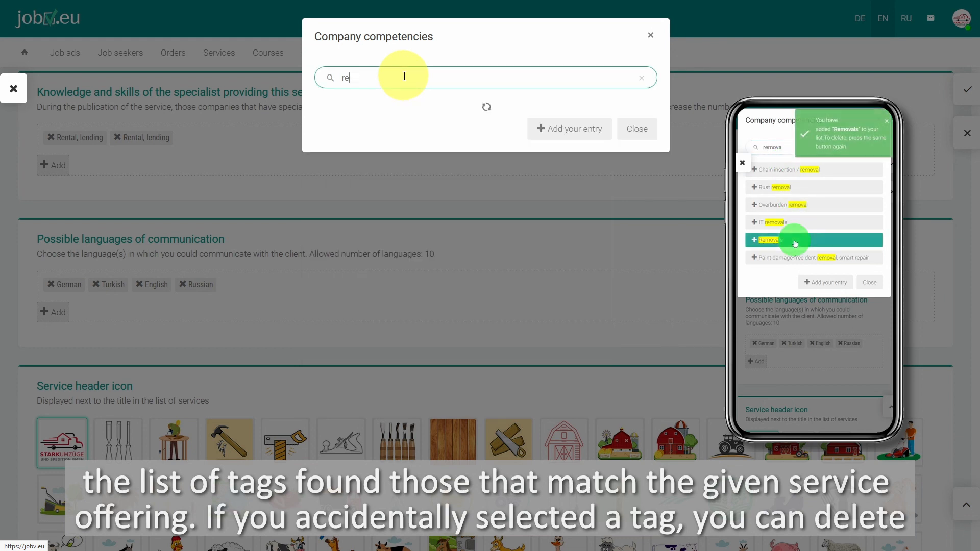
type("re")
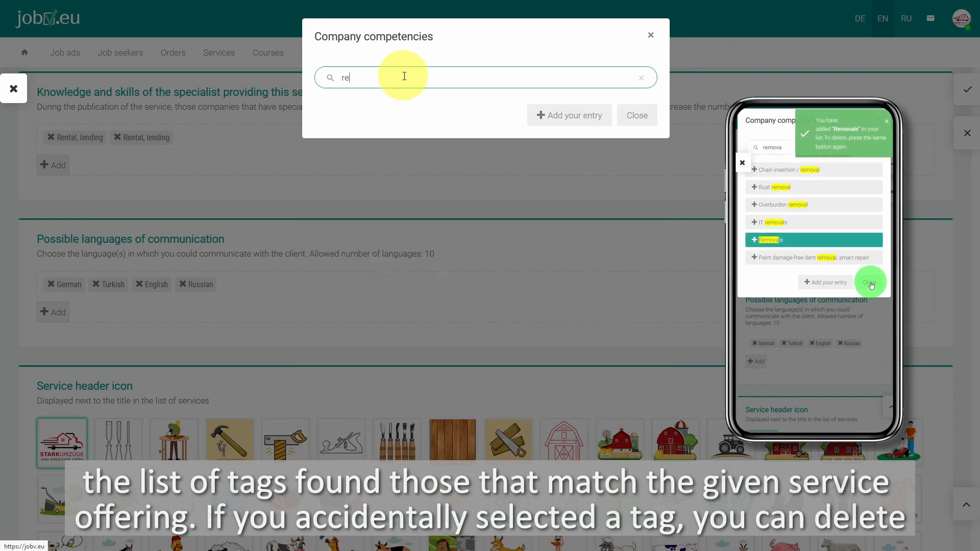
type("mov")
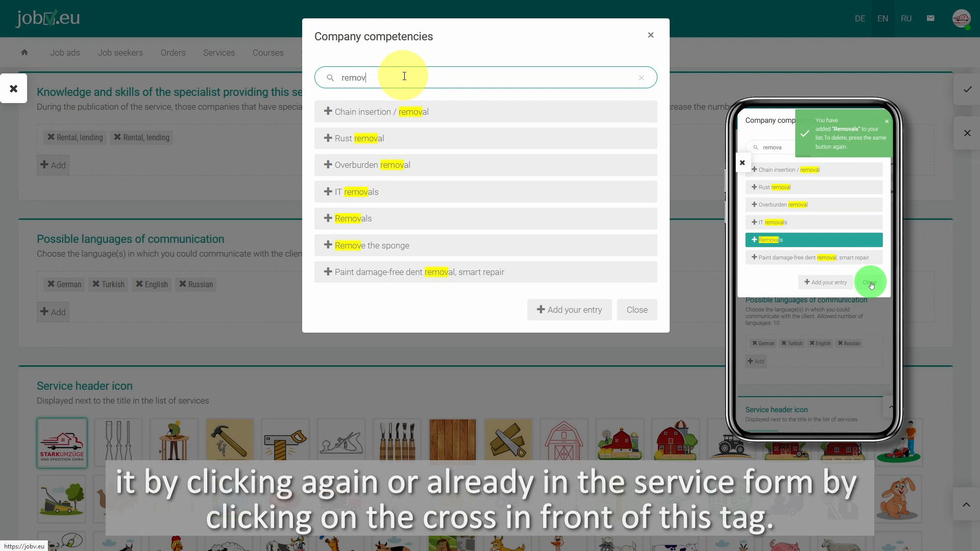
left_click(369, 222)
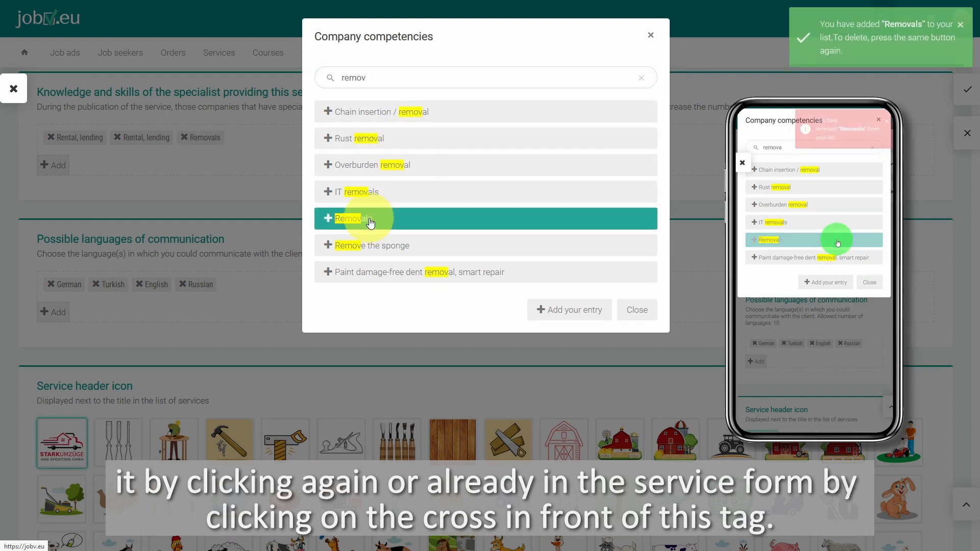
left_click(637, 310)
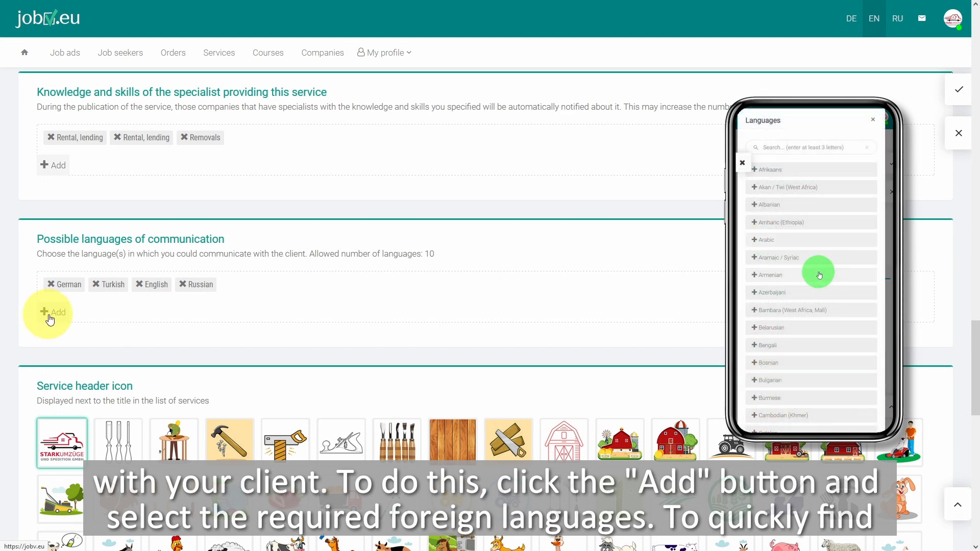
Find Polish with the search "pol" and add it to the possible languages of communication
left_click(59, 317)
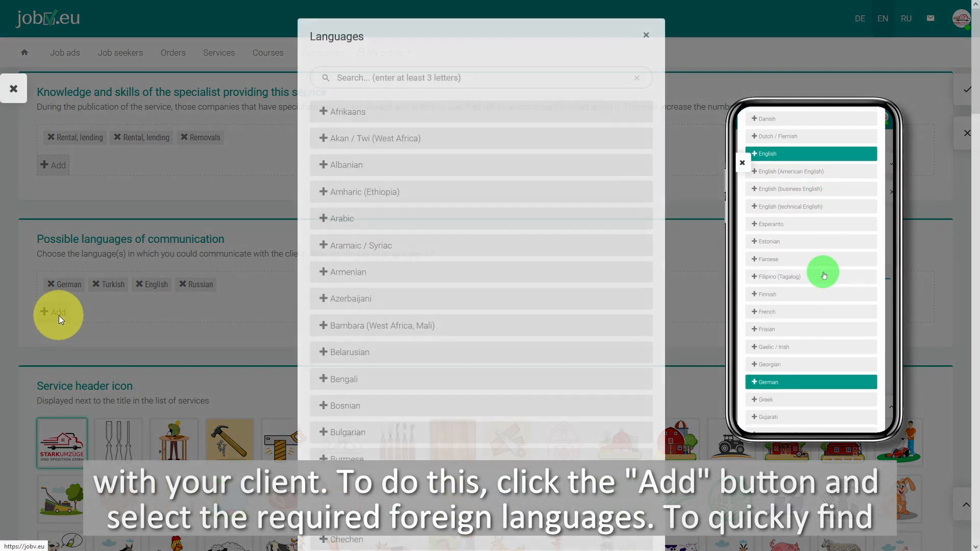
scroll(427, 271, "down", 8)
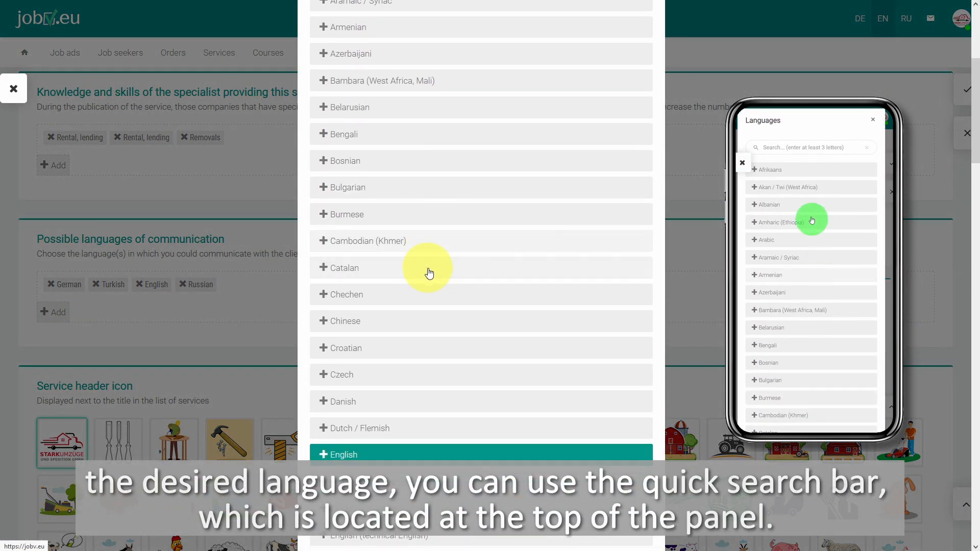
scroll(427, 275, "down", 4)
scroll(426, 275, "up", 8)
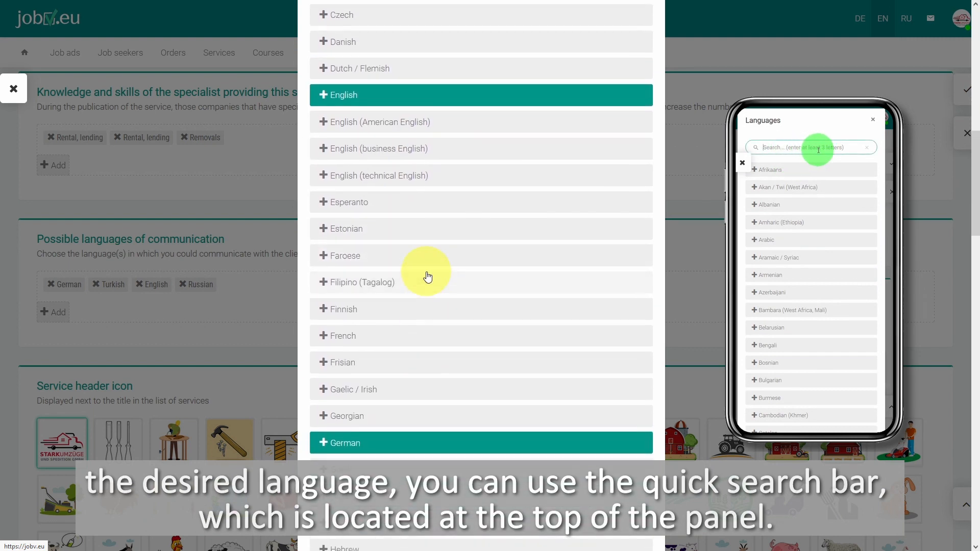
scroll(427, 277, "up", 5)
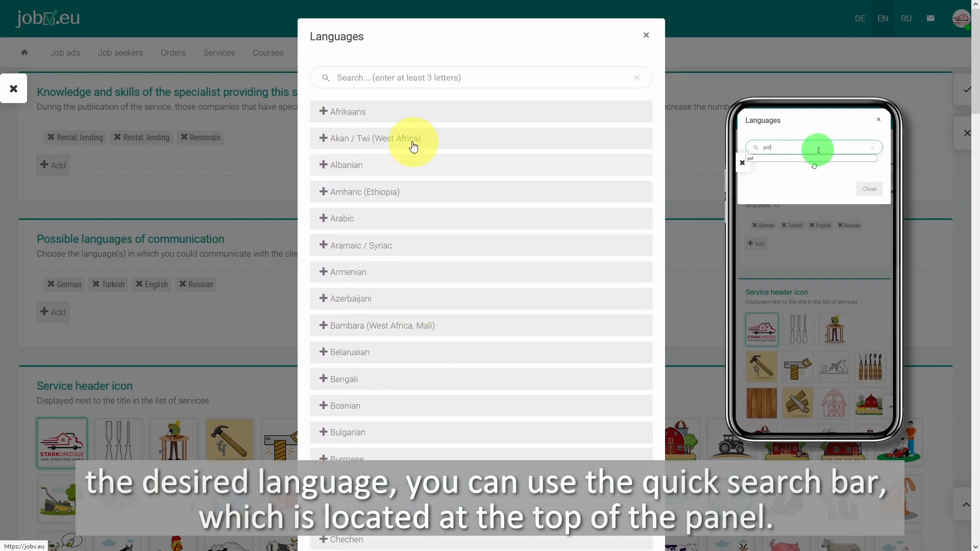
type("pol")
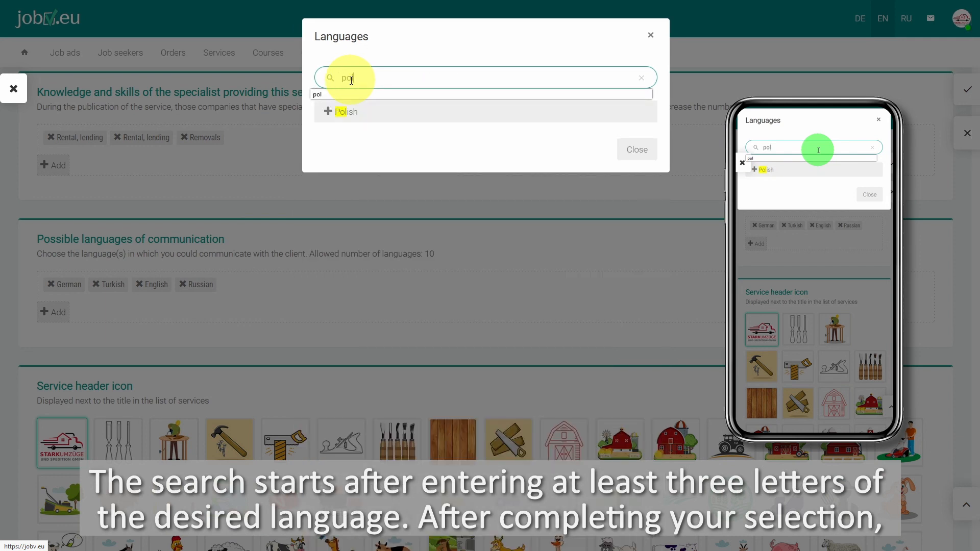
left_click(376, 113)
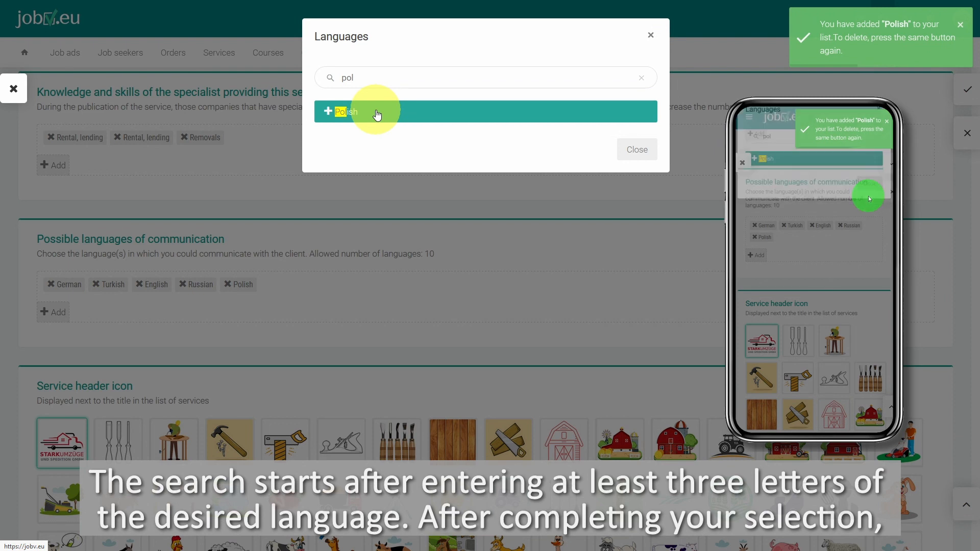
left_click(635, 151)
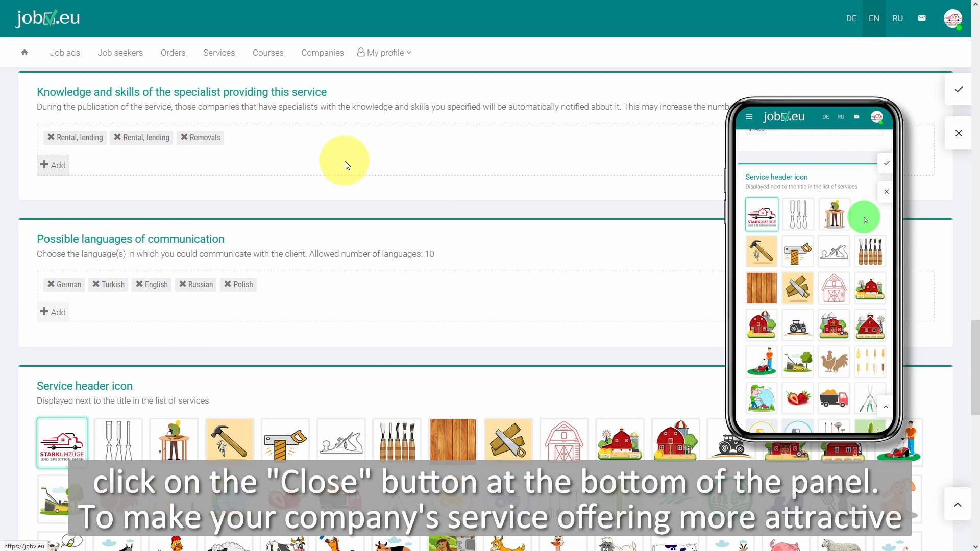
Examine the service header icon gallery, loading further sets of icons, and return to the company logo
scroll(306, 157, "down", 5)
scroll(304, 154, "up", 1)
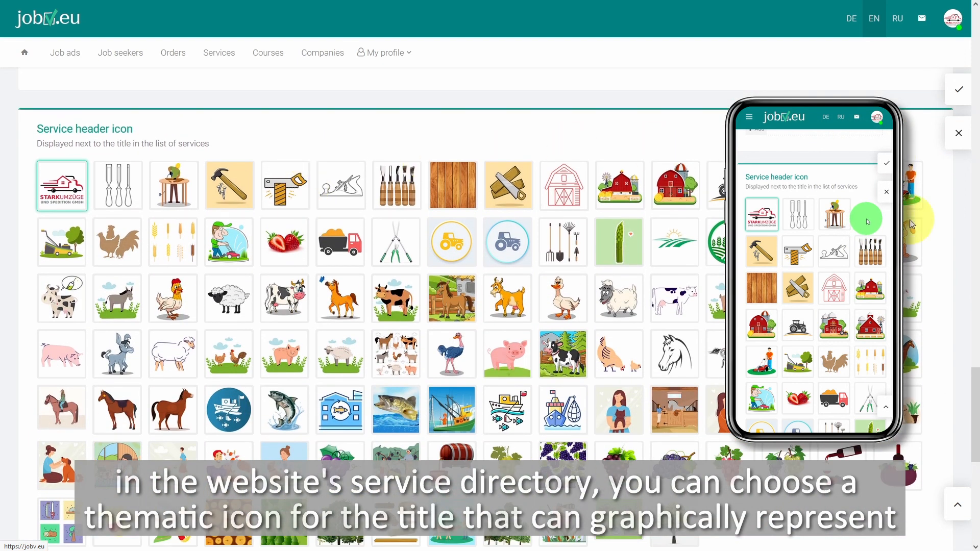
left_click_drag(976, 401, 975, 441)
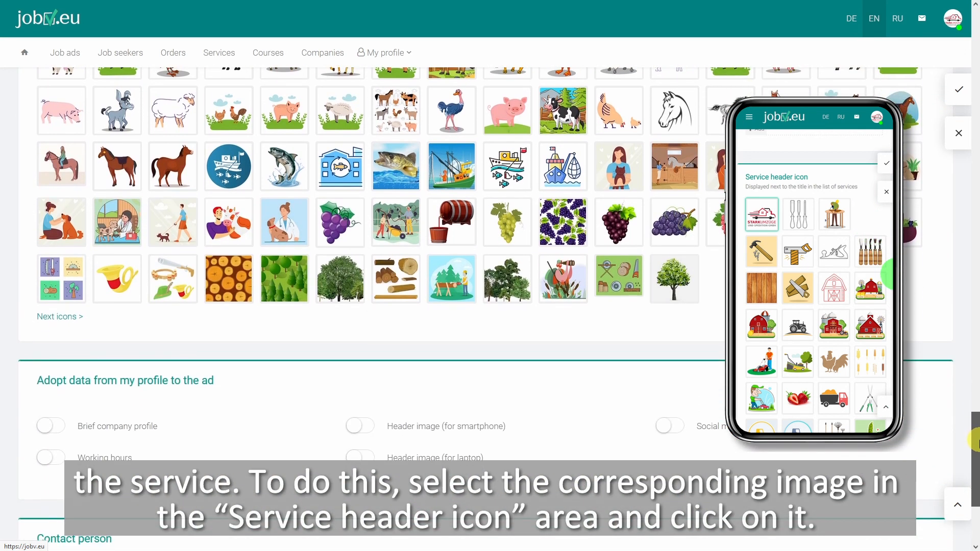
left_click(54, 317)
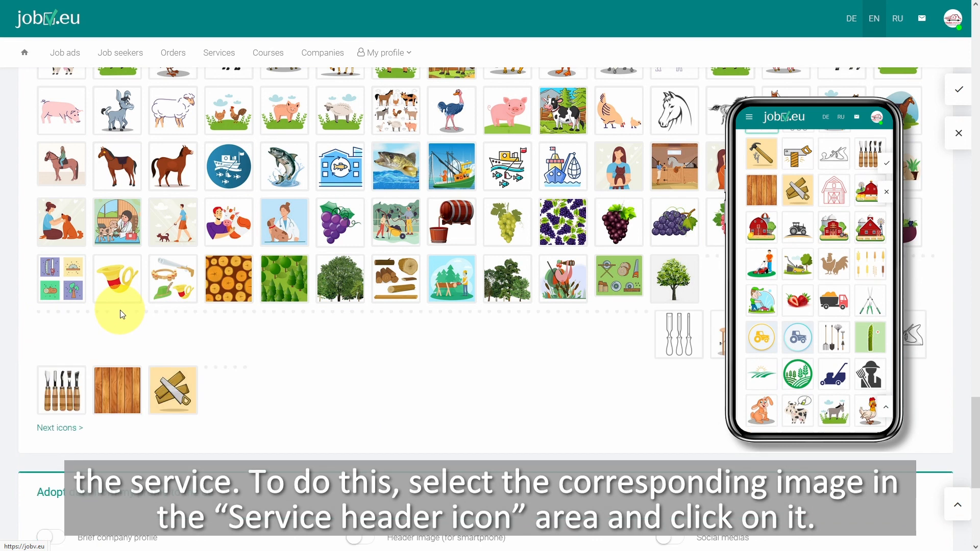
left_click_drag(974, 386, 976, 442)
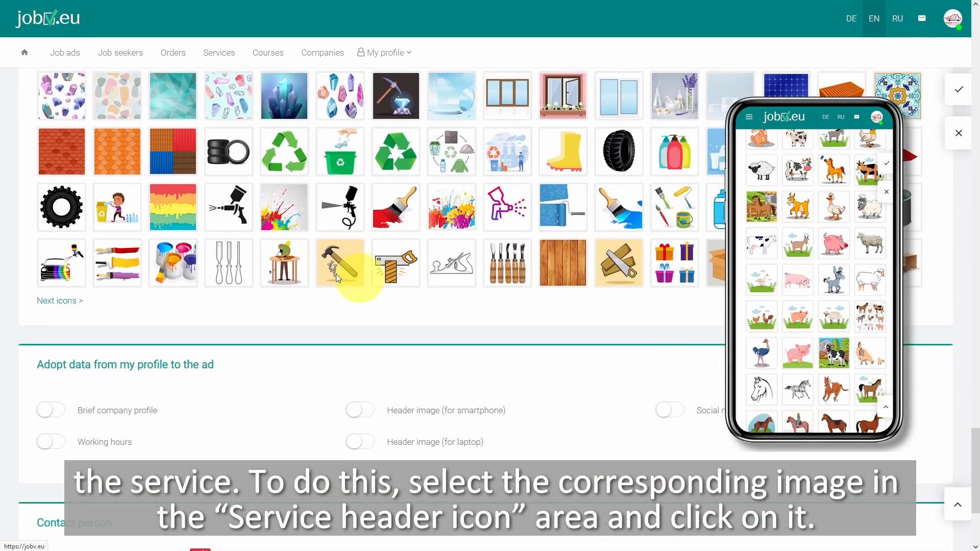
left_click(57, 304)
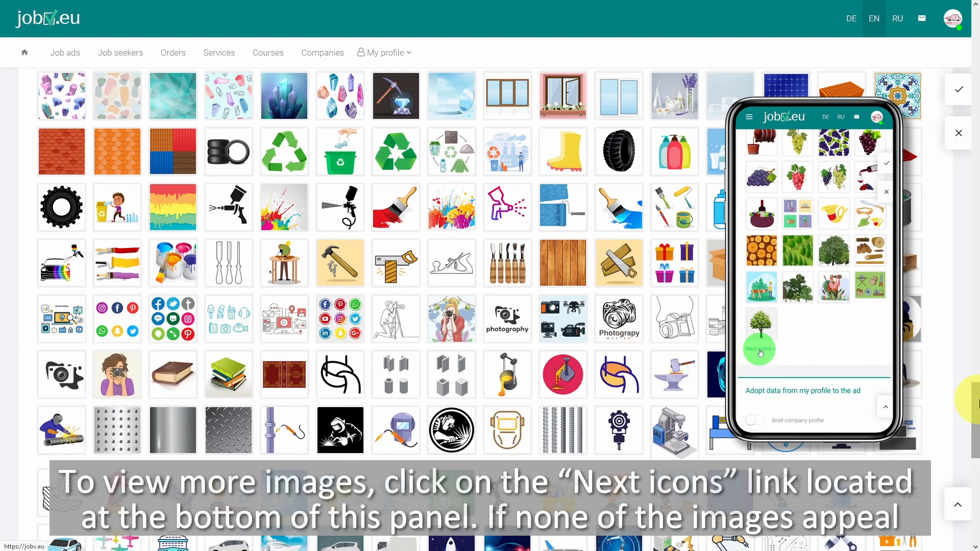
left_click_drag(976, 405, 975, 453)
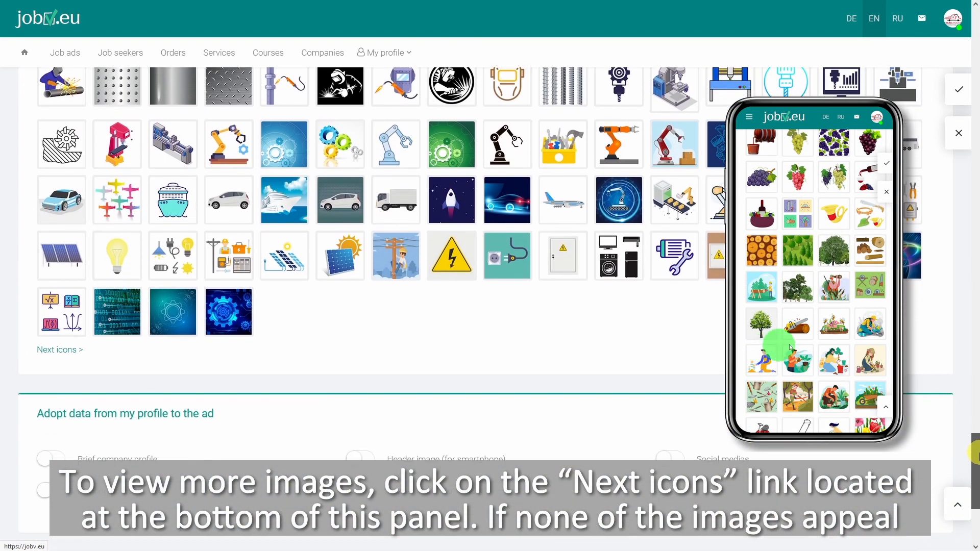
left_click(46, 351)
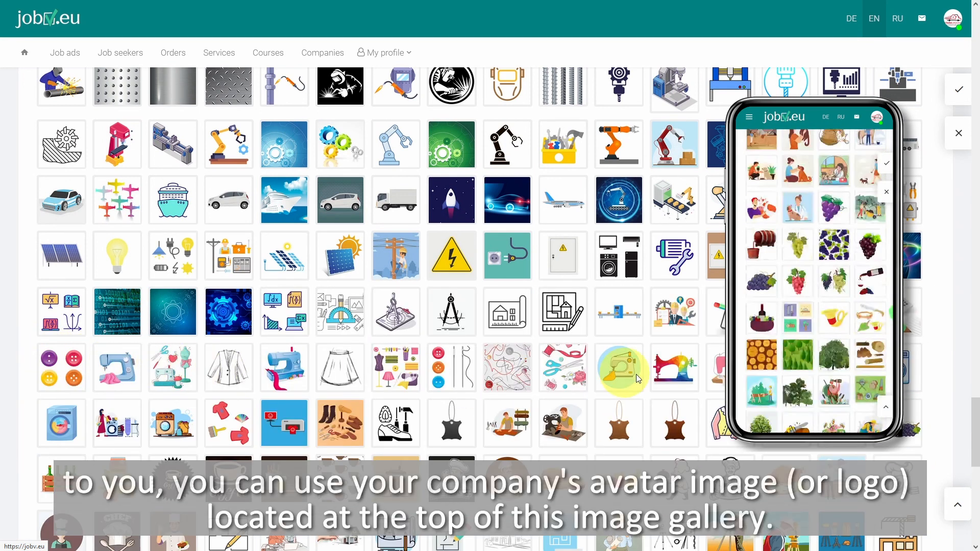
left_click_drag(975, 414, 975, 273)
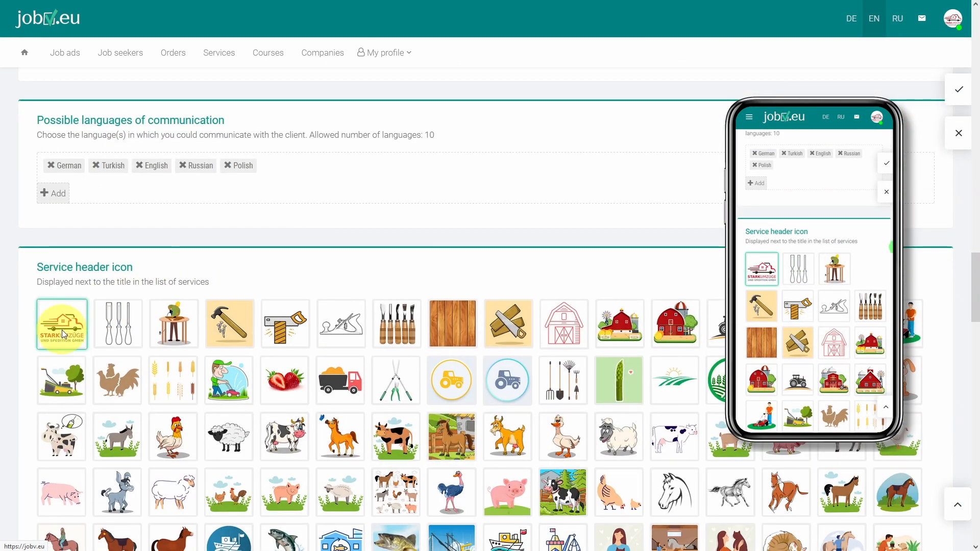
Adopt the brief company profile, smartphone and laptop header images and social medias from the profile, and save the ad
left_click_drag(975, 266, 976, 503)
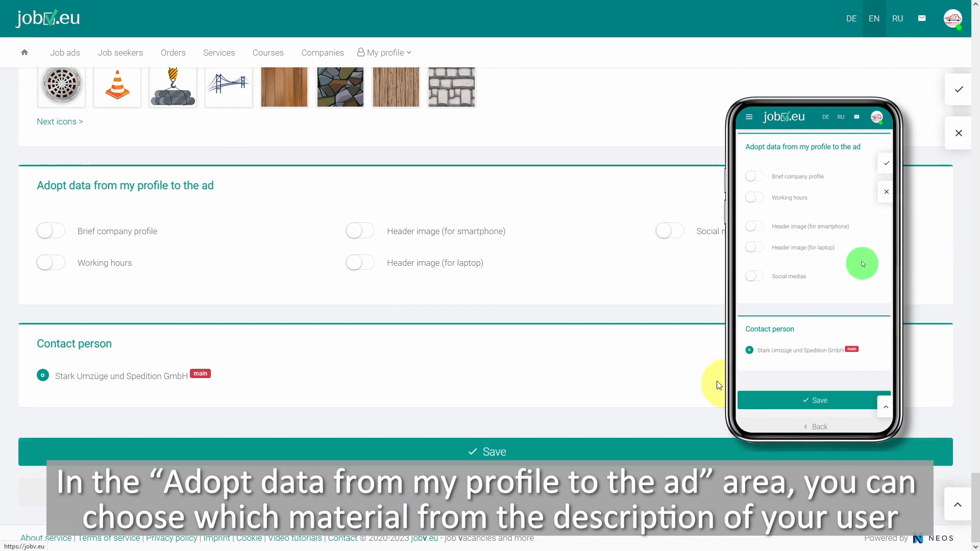
left_click(50, 235)
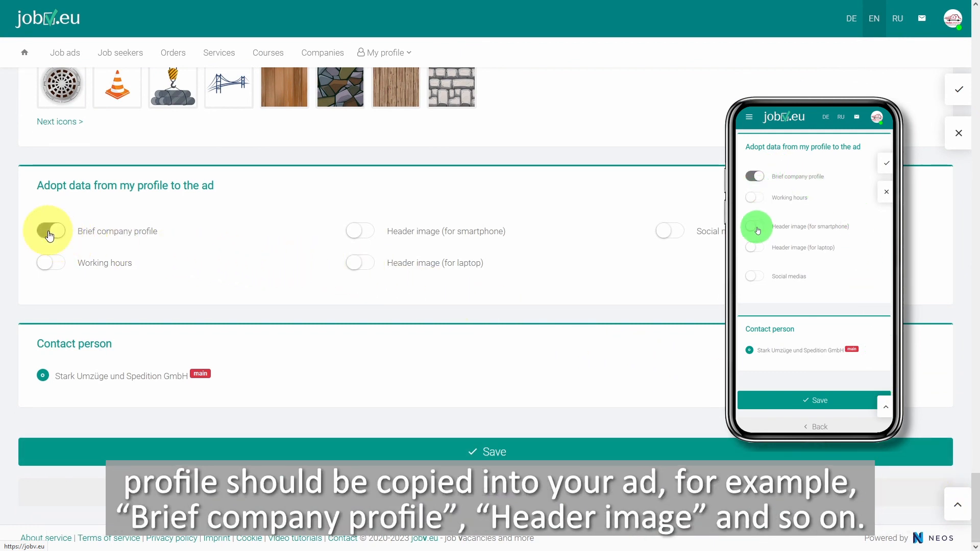
left_click(361, 233)
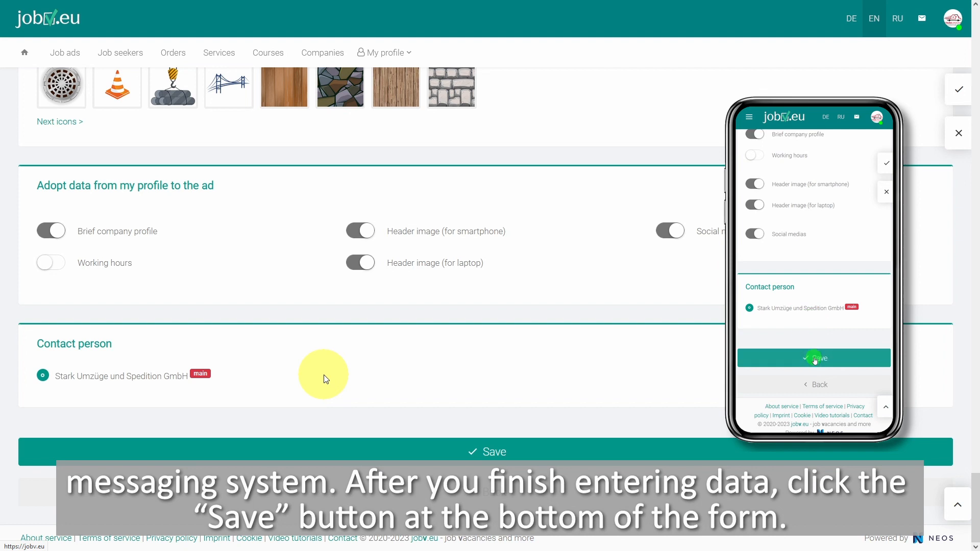
left_click(427, 457)
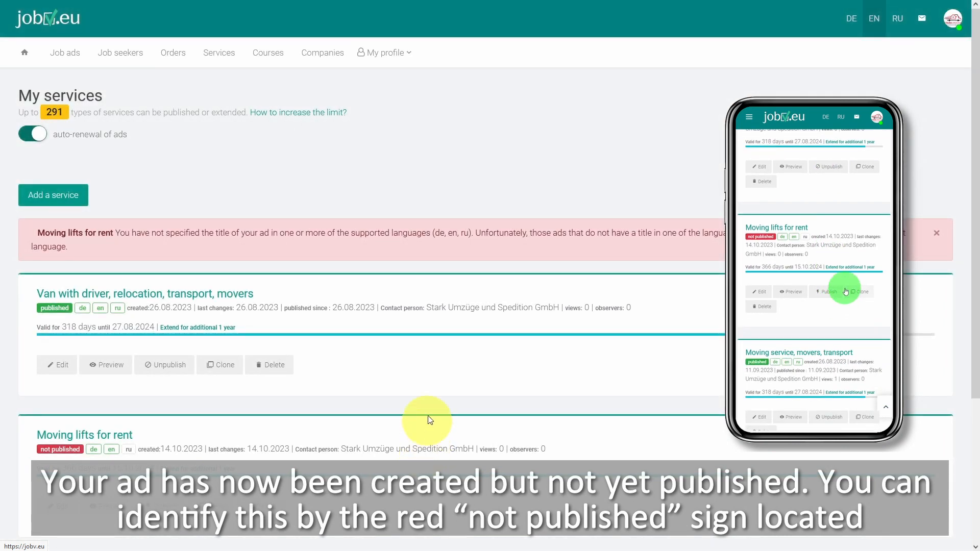
Preview the unpublished "Moving lifts for rent" ad through to its end and return to the company's own services list
scroll(444, 387, "down", 1)
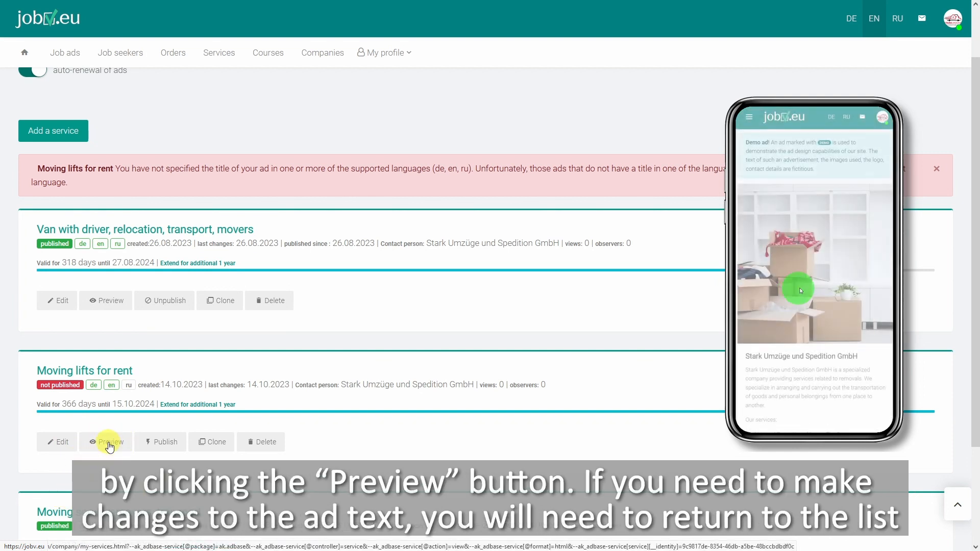
left_click(108, 443)
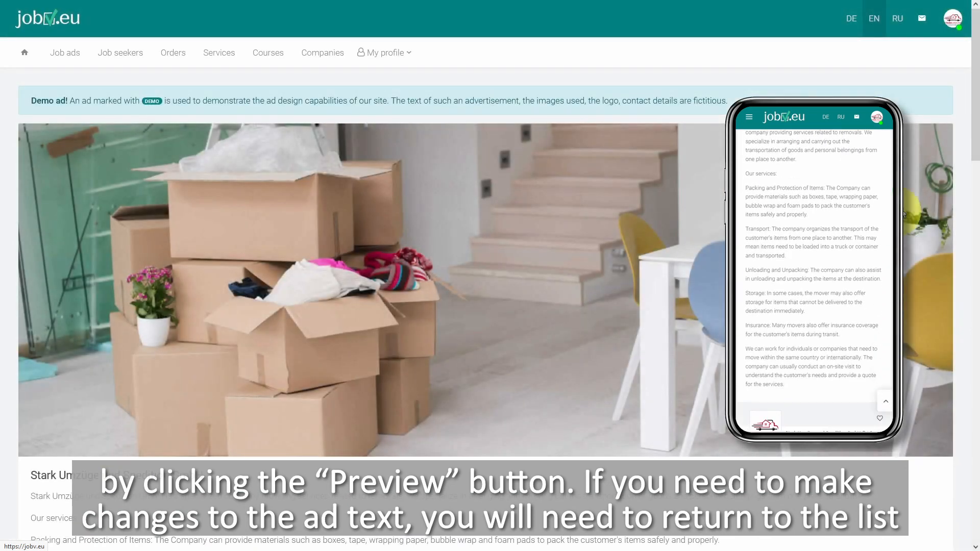
left_click_drag(973, 124, 945, 534)
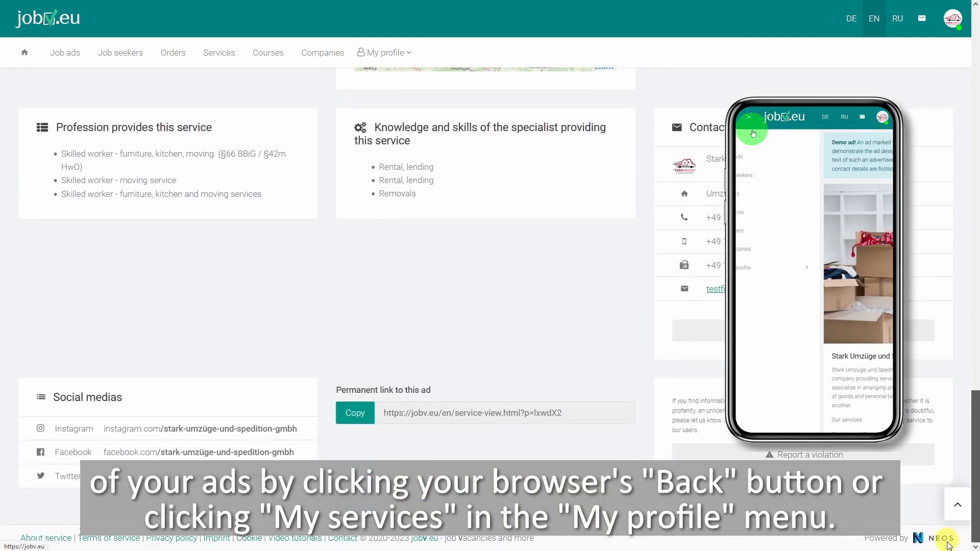
left_click(387, 53)
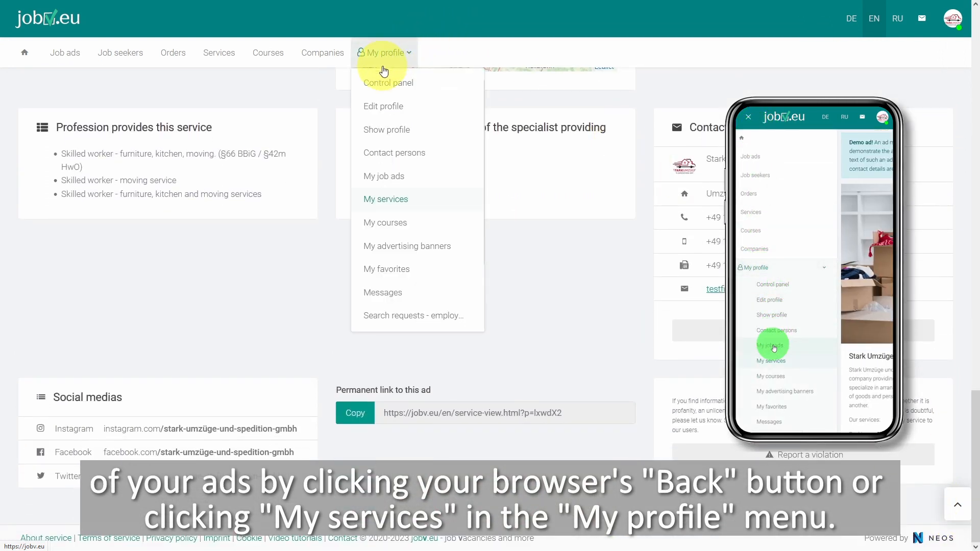
left_click(394, 206)
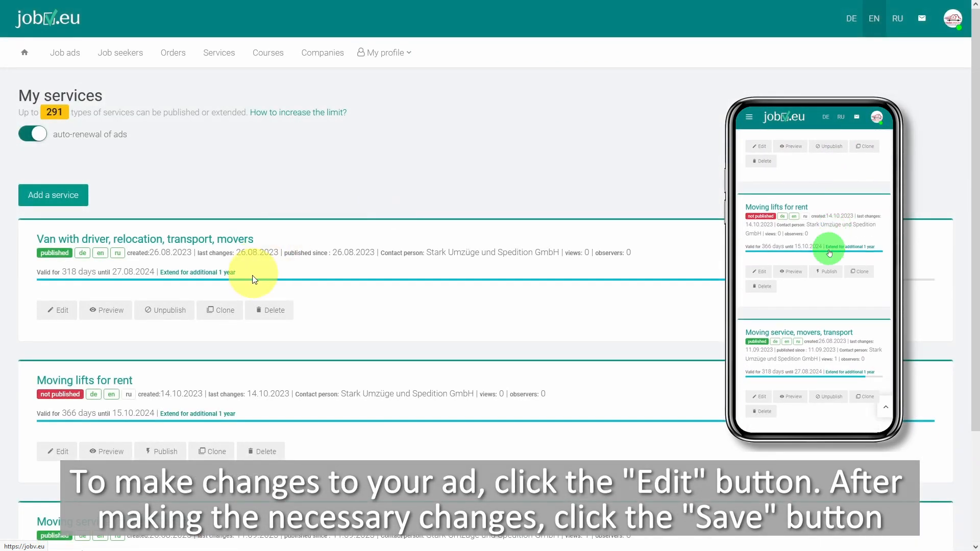
Open the "Moving lifts for rent" ad for editing, save it, and publish it
left_click(50, 459)
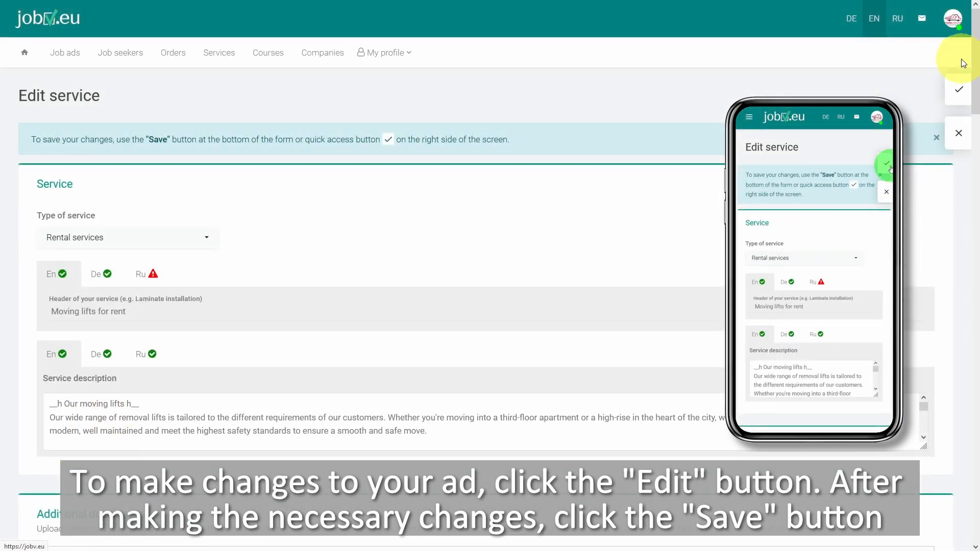
scroll(965, 97, "down", 5)
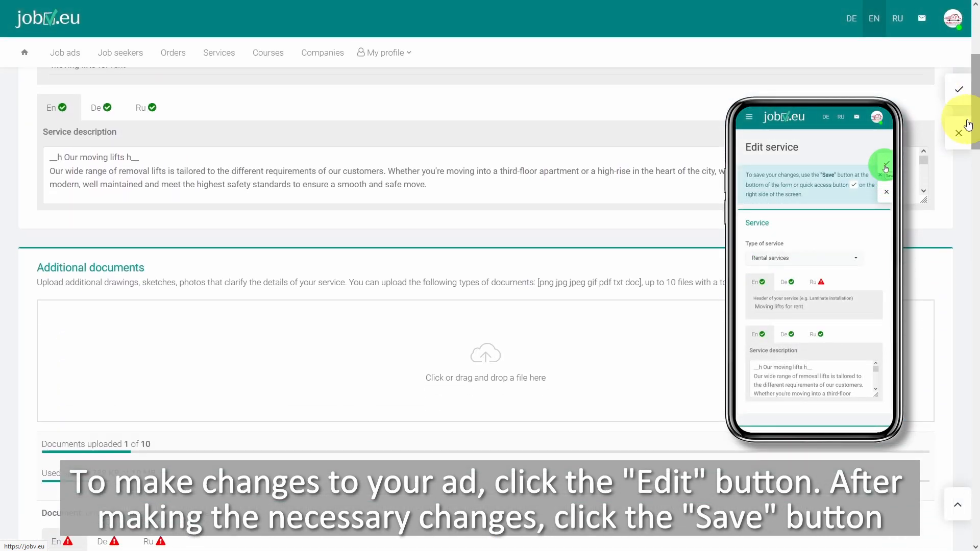
left_click(959, 92)
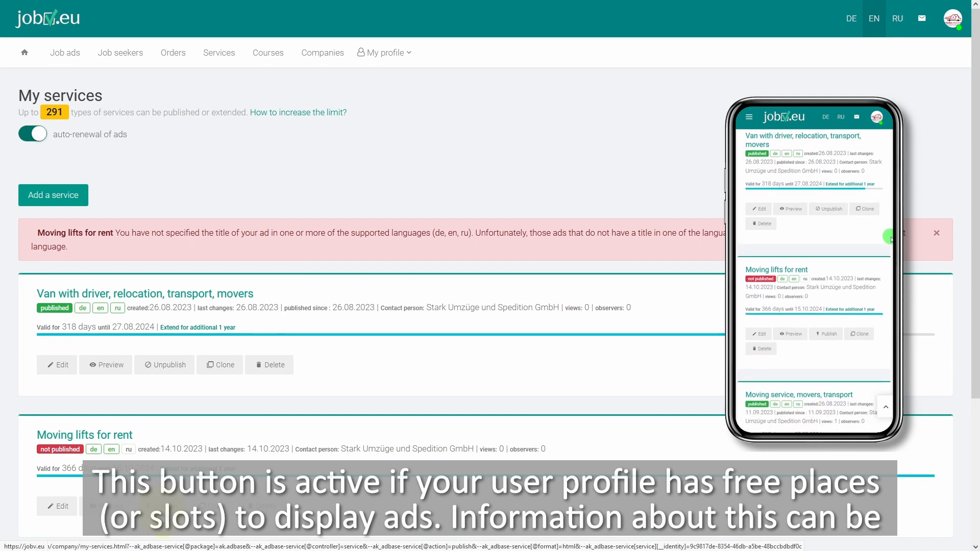
left_click(160, 506)
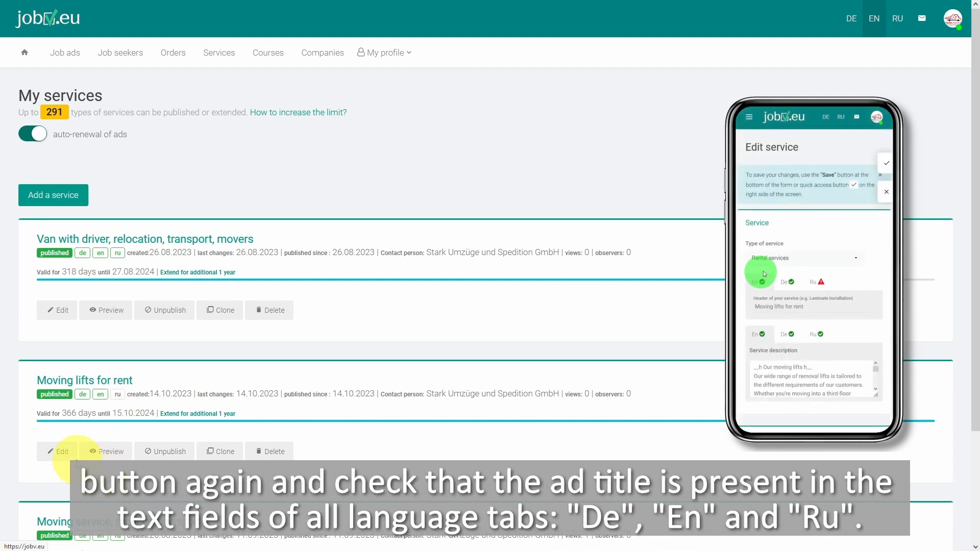
Check the ad header's German and Russian versions, translate the missing Russian header from English, and save the ad
left_click(60, 453)
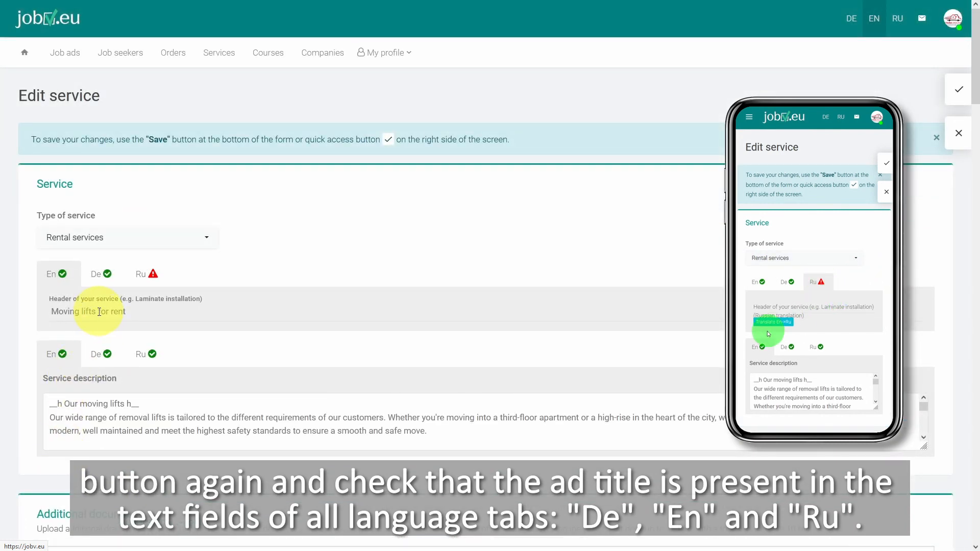
left_click(107, 284)
left_click(153, 281)
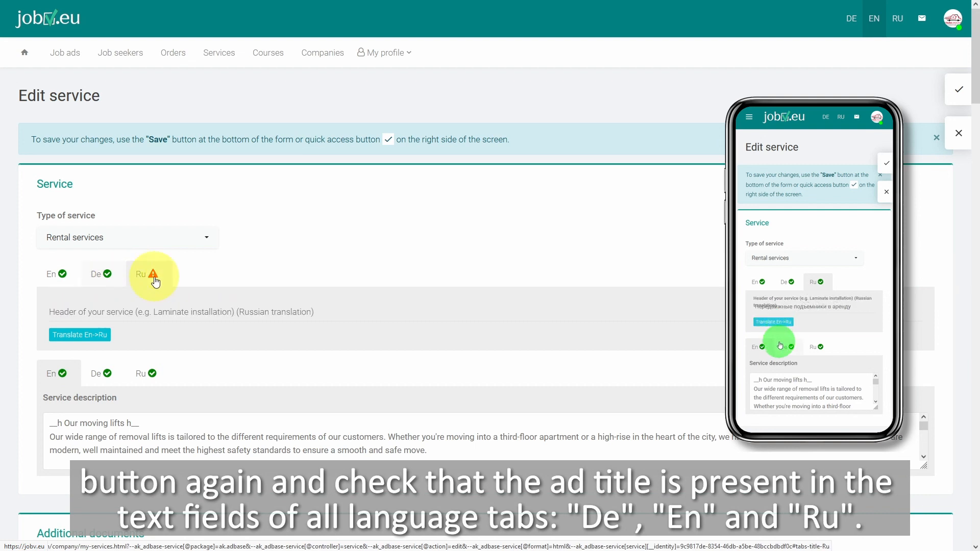
left_click(92, 337)
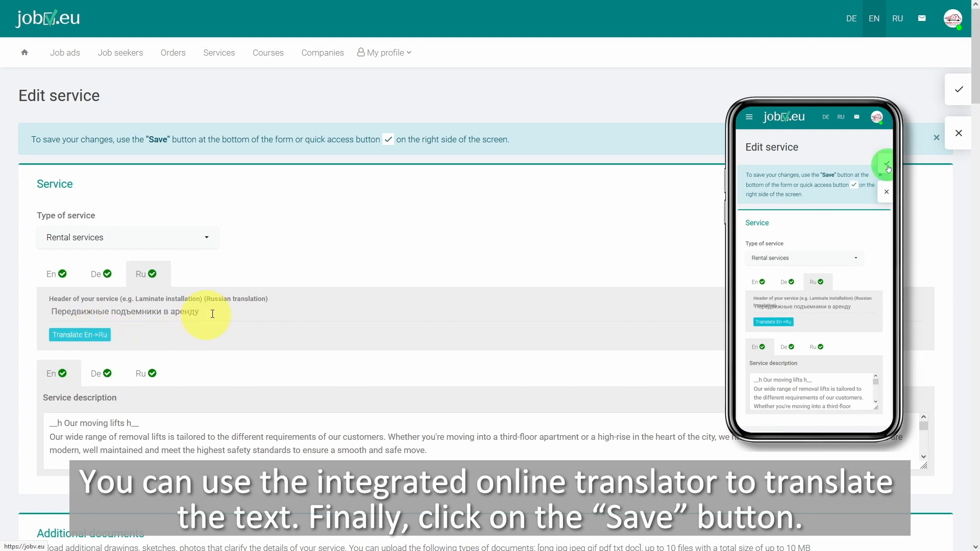
left_click(955, 95)
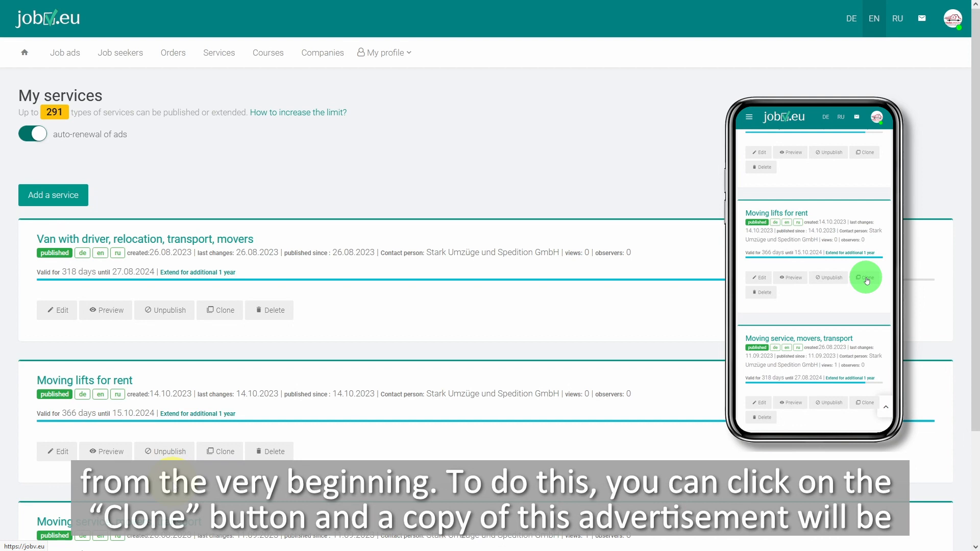
Clone the "Moving lifts for rent" ad and delete the resulting copy
left_click(223, 452)
scroll(240, 444, "down", 4)
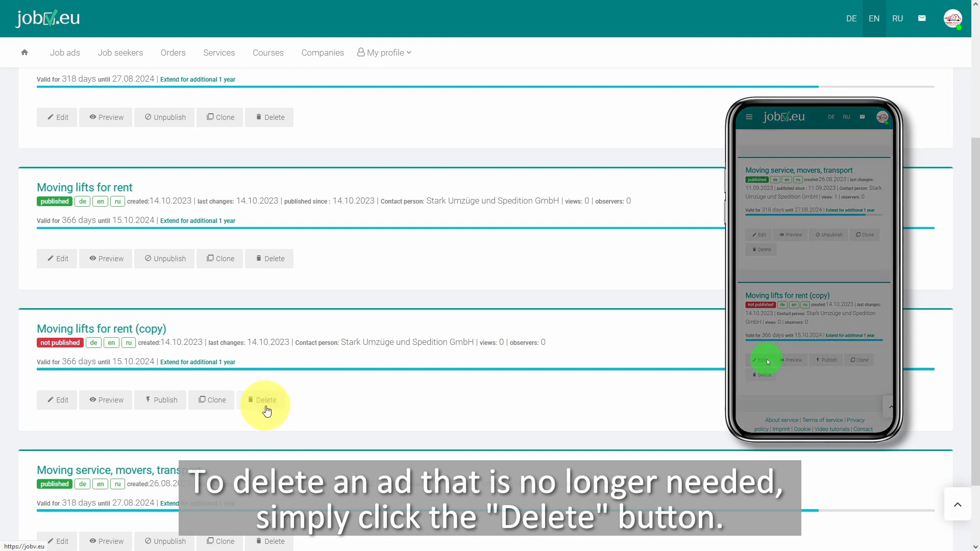
left_click(262, 403)
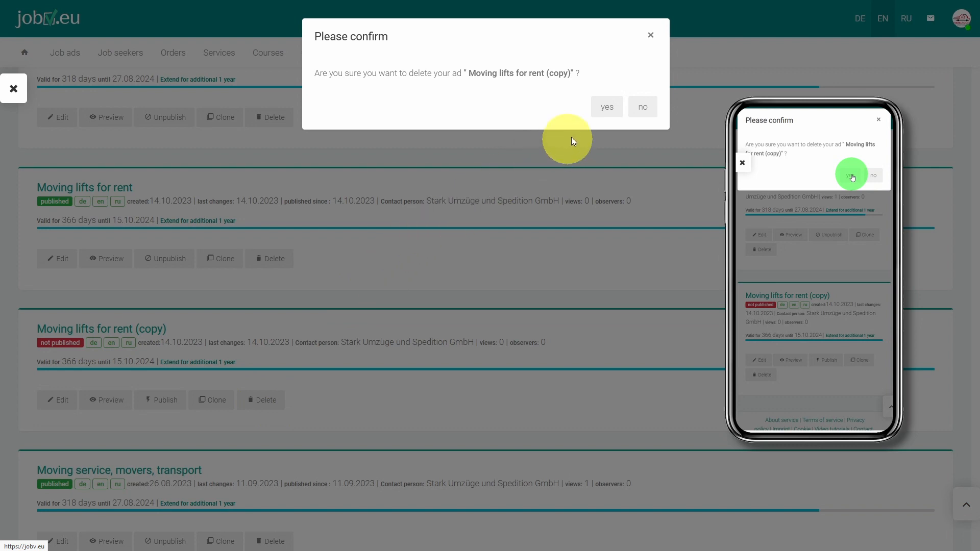
left_click(607, 109)
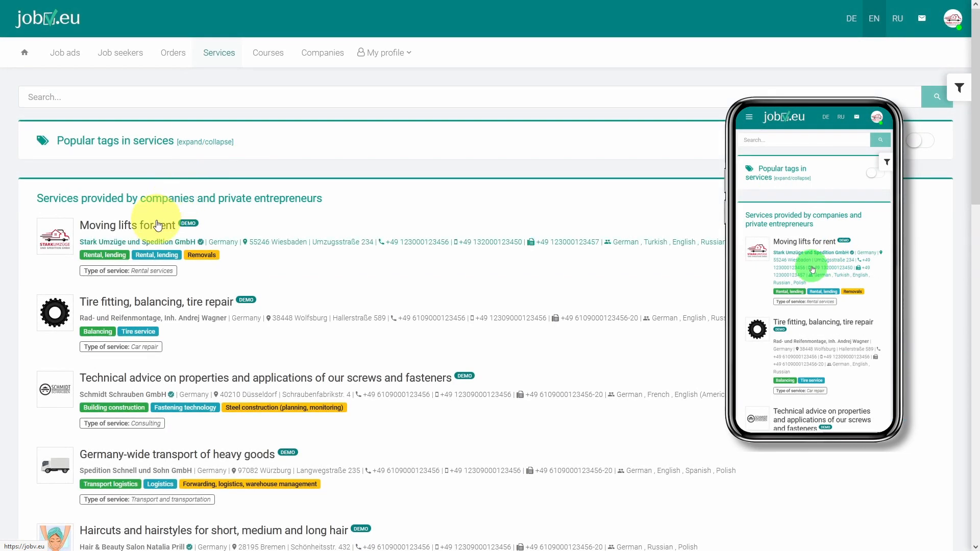
Examine the published English "Moving lifts for rent" ad down to its end and return to the public services list
left_click(158, 232)
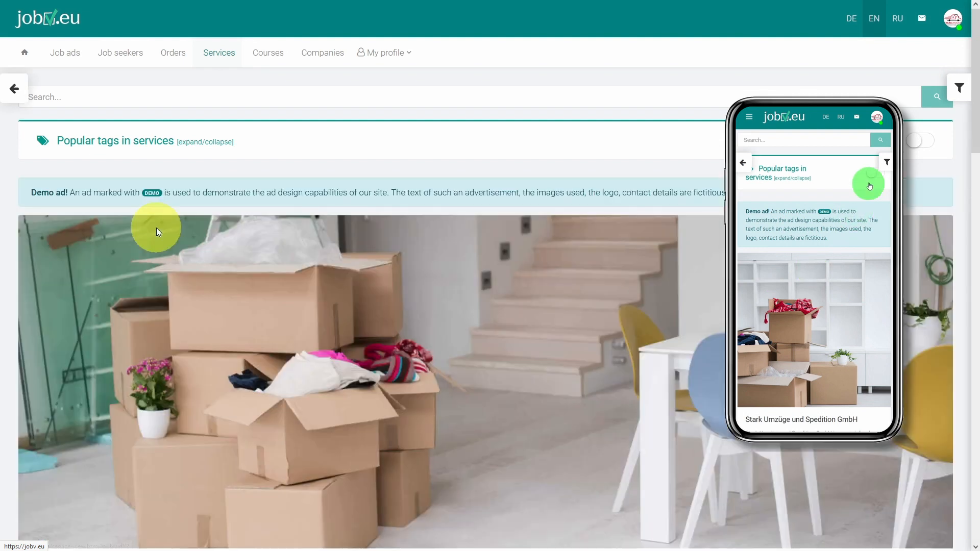
left_click_drag(976, 130, 975, 530)
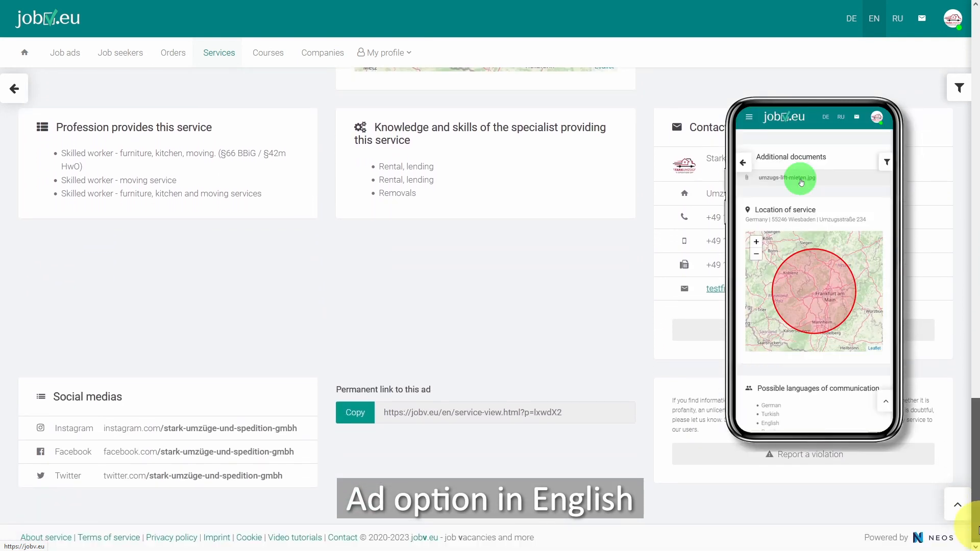
left_click(957, 506)
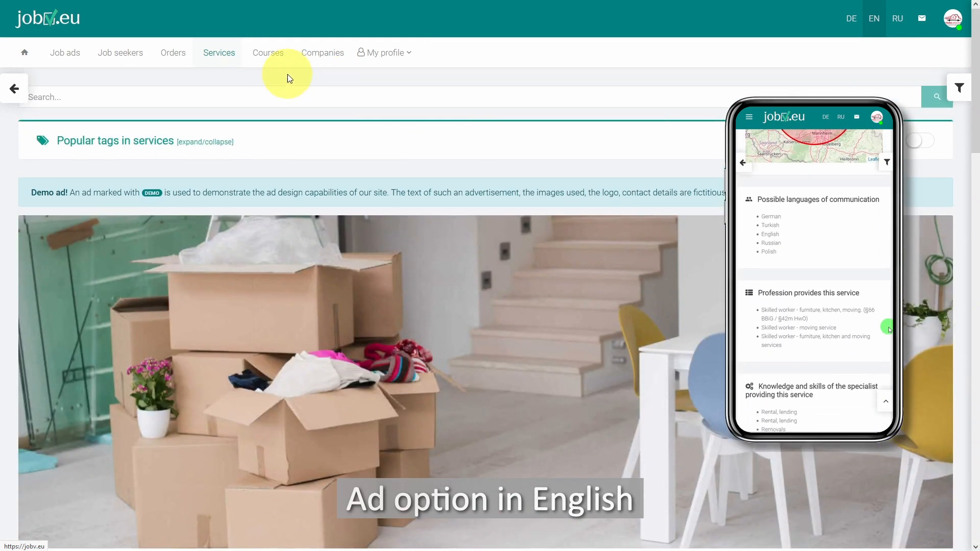
left_click(216, 60)
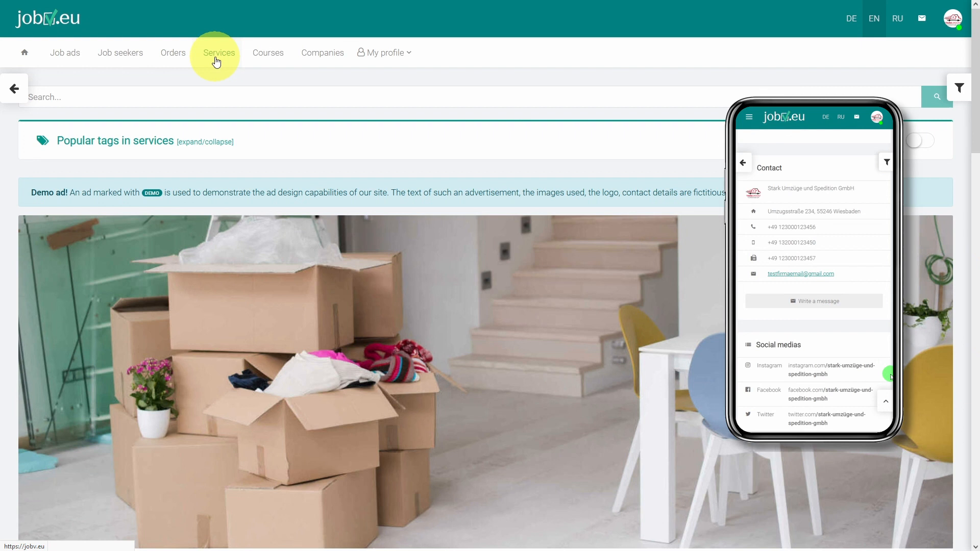
Switch the site to German, review the whole "Umzugslifte zu vermieten" ad, and return to the services list
left_click(851, 19)
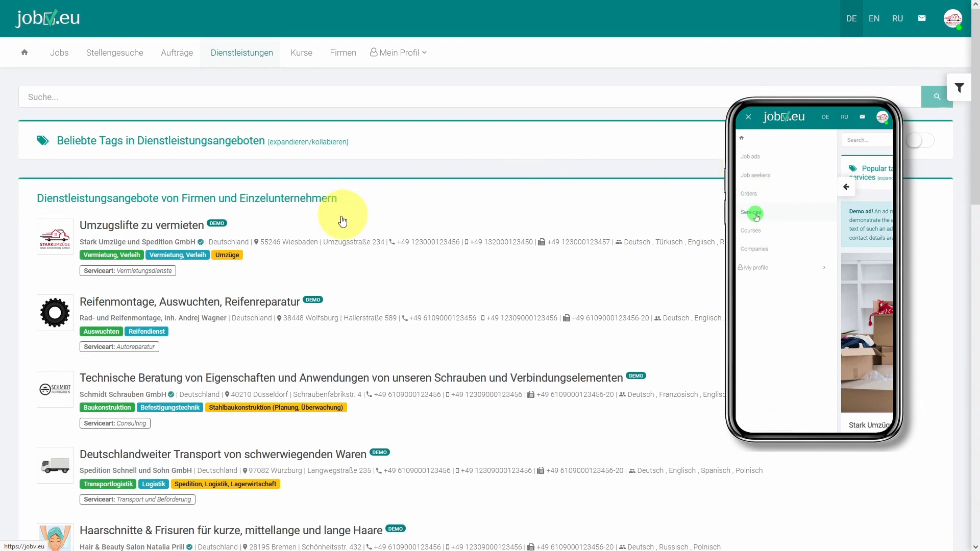
left_click(291, 248)
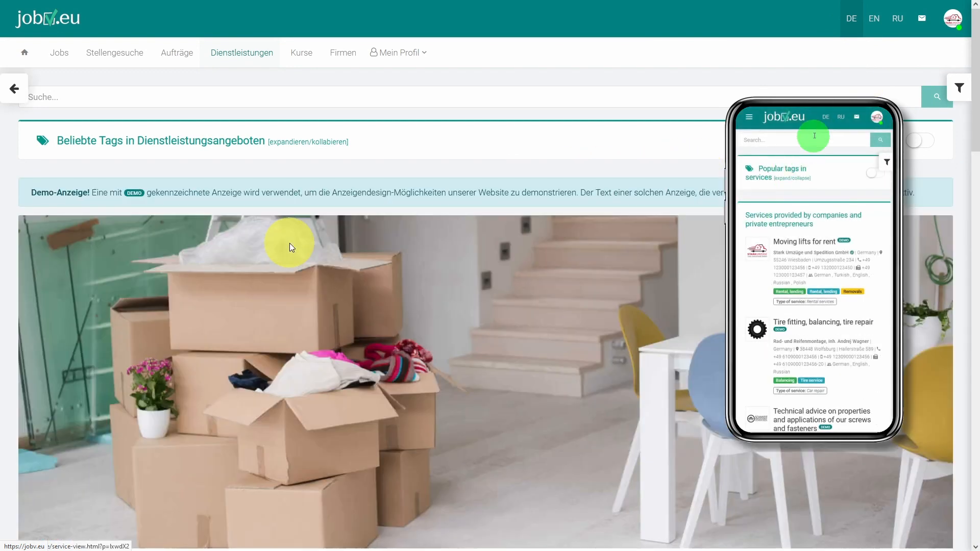
left_click_drag(975, 140, 972, 545)
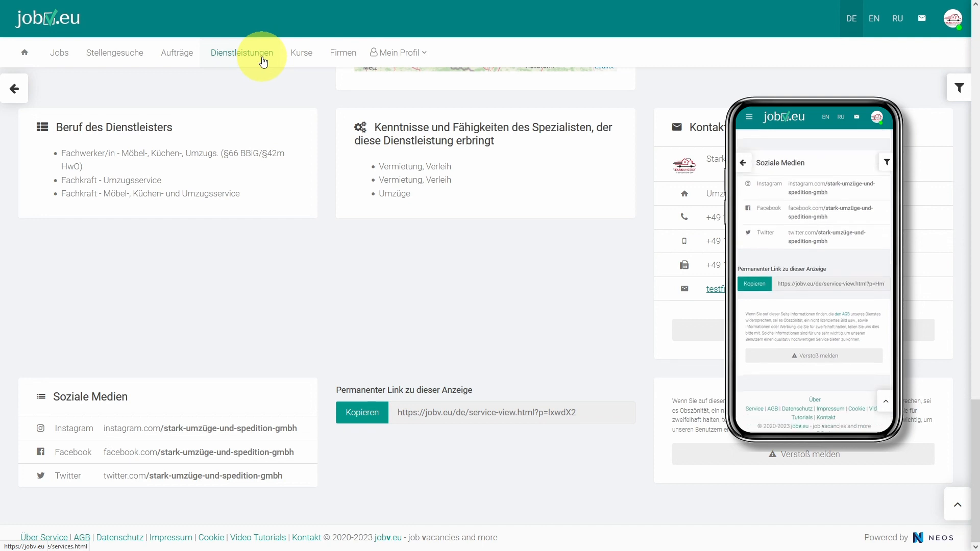
left_click(262, 62)
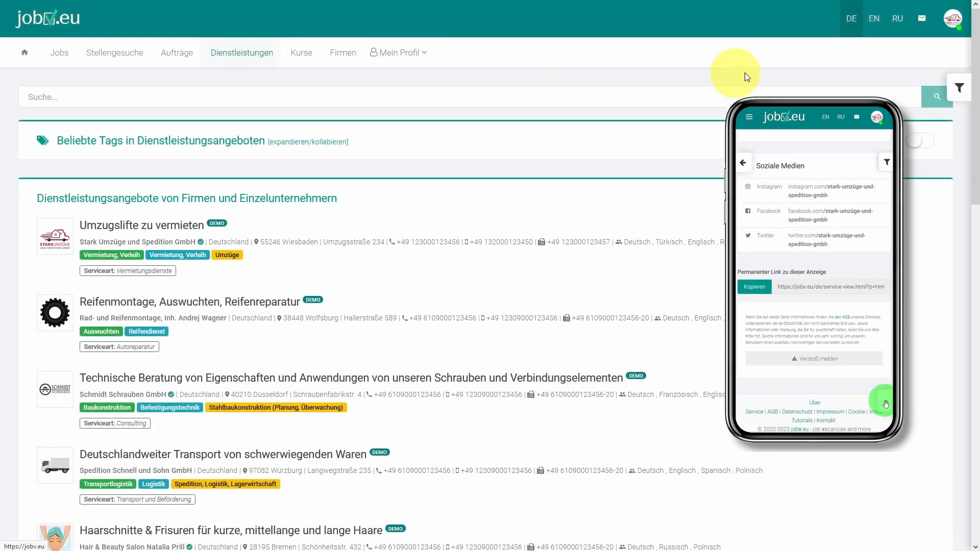
Switch the site to Russian, open the "Передвижные подъемники в аренду" ad, and view its attached image umzugs-lift-mieten.jpg
left_click(897, 23)
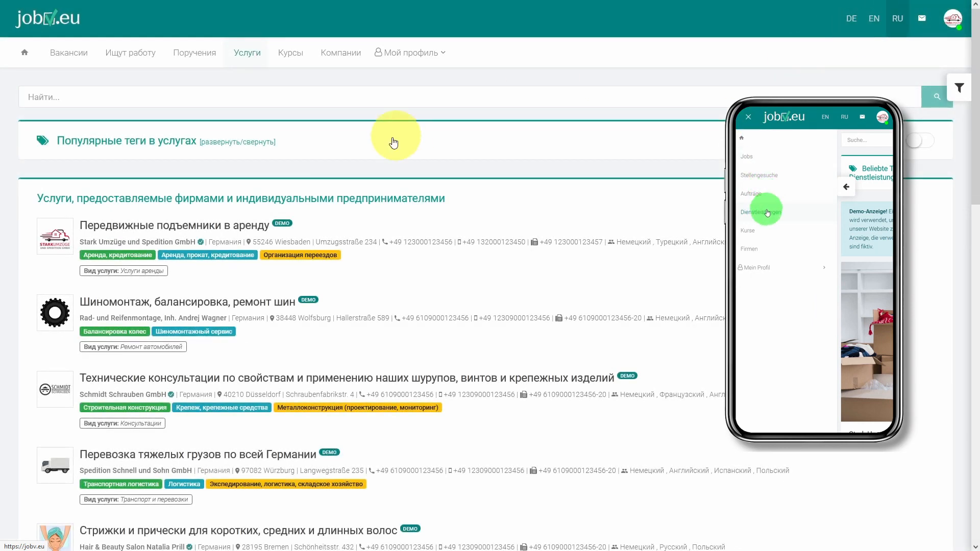
left_click(242, 236)
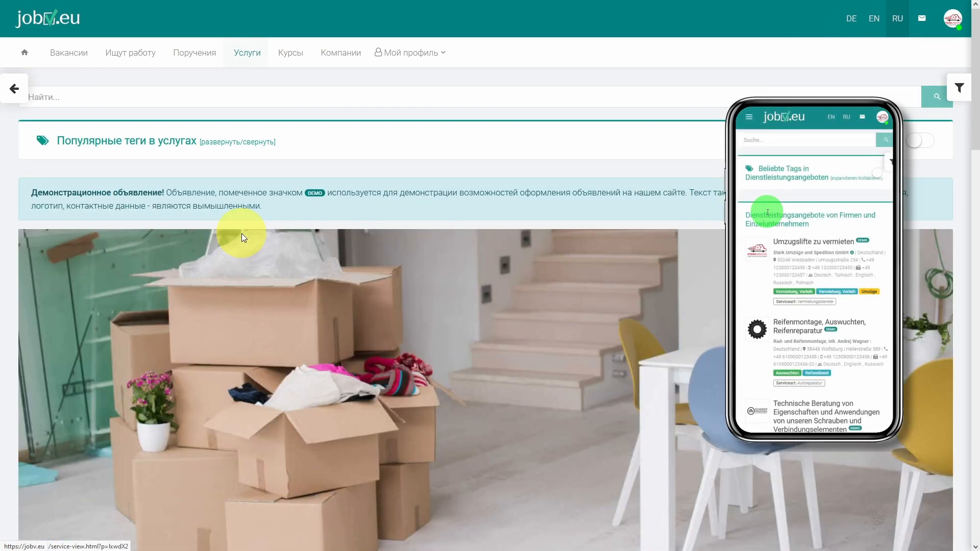
left_click_drag(974, 132, 975, 443)
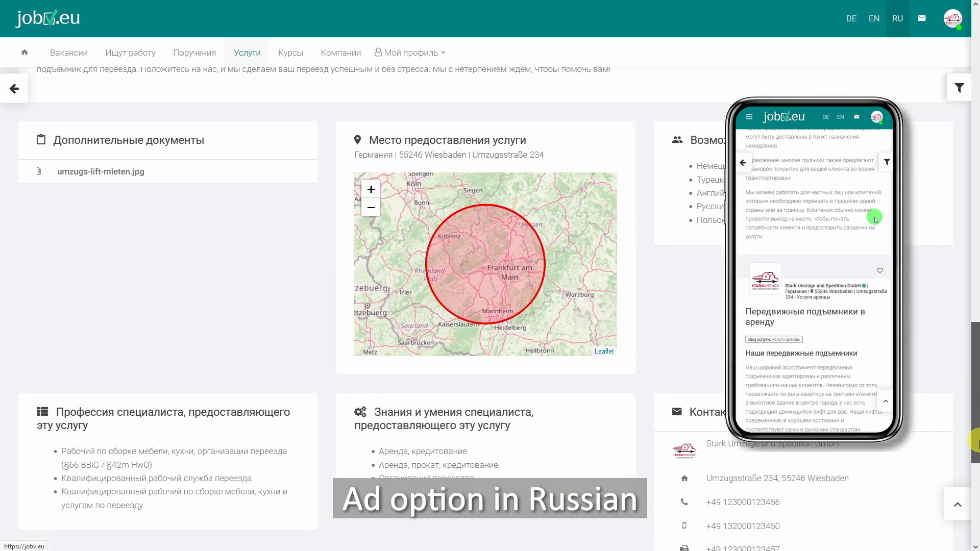
left_click(139, 176)
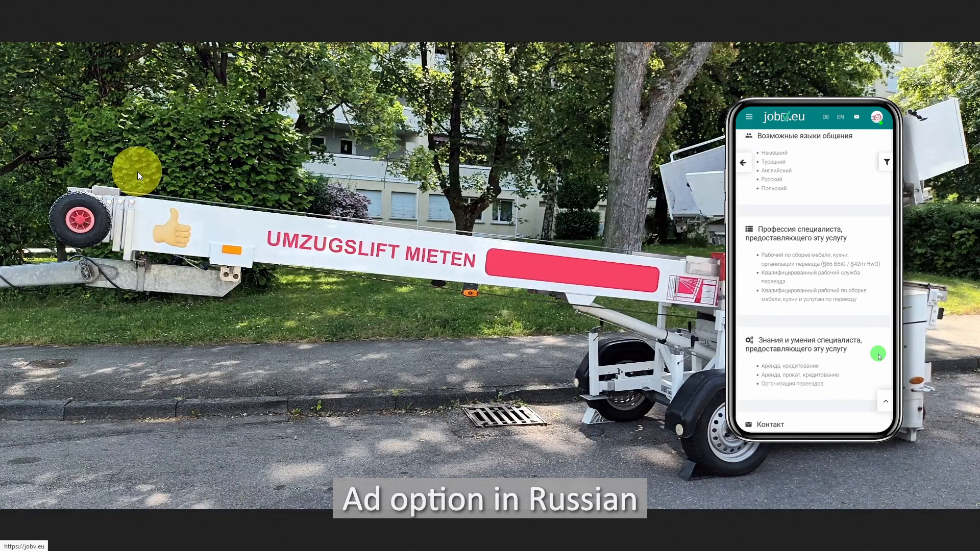
left_click(136, 171)
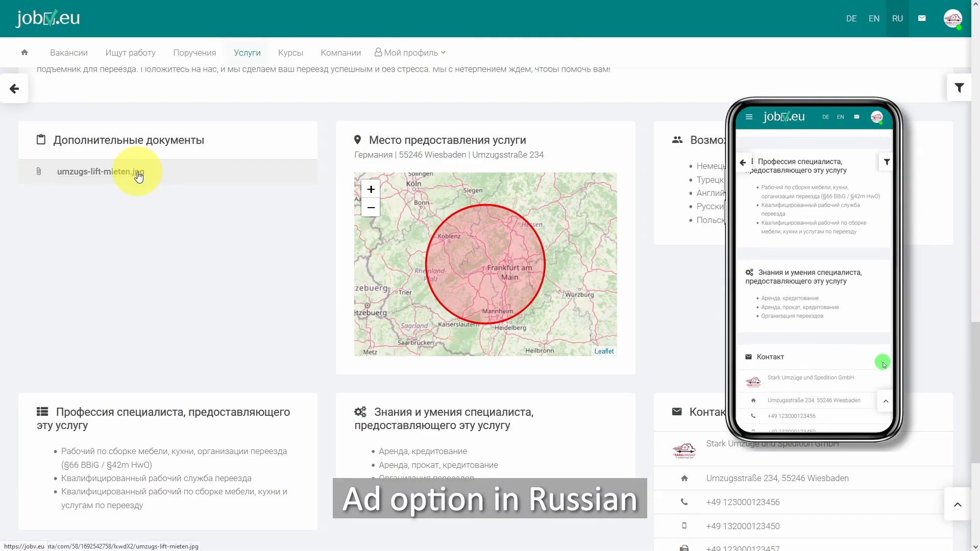
Review the Russian ad's description and remaining sections down to its end, and return to the services list
left_click(974, 235)
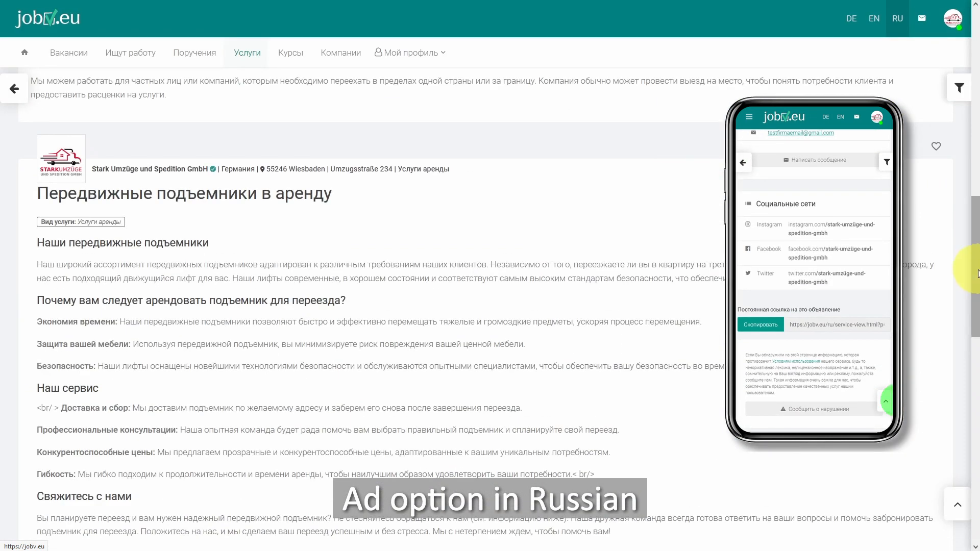
left_click_drag(974, 283, 940, 499)
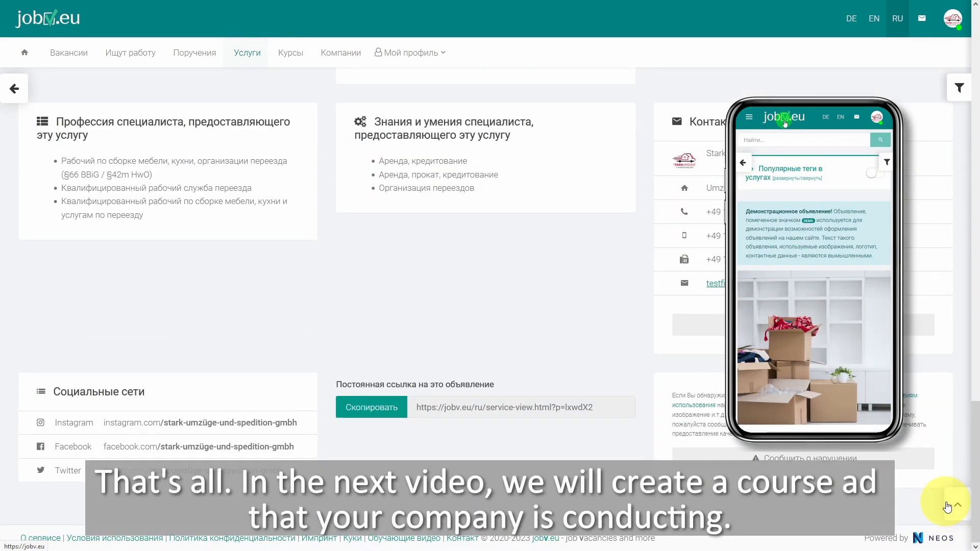
left_click(957, 510)
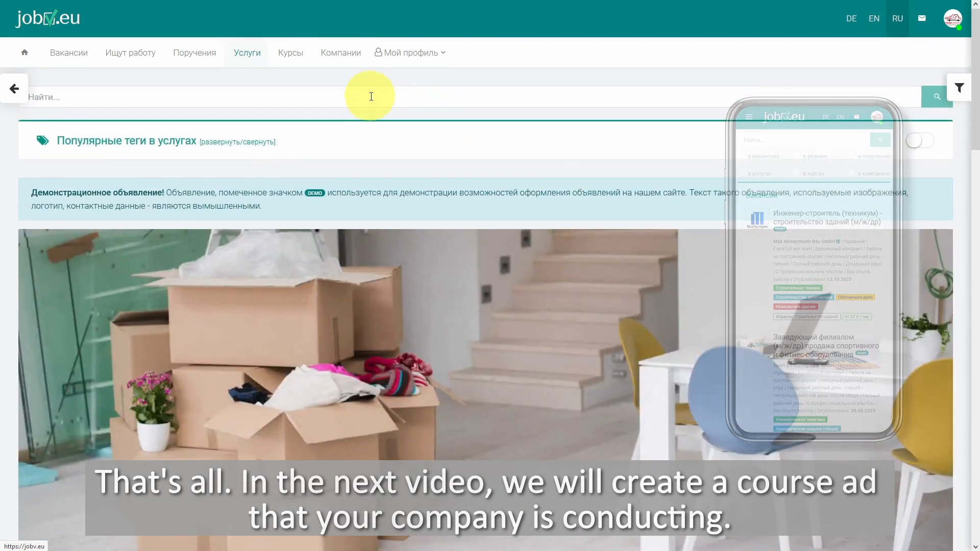
left_click(238, 52)
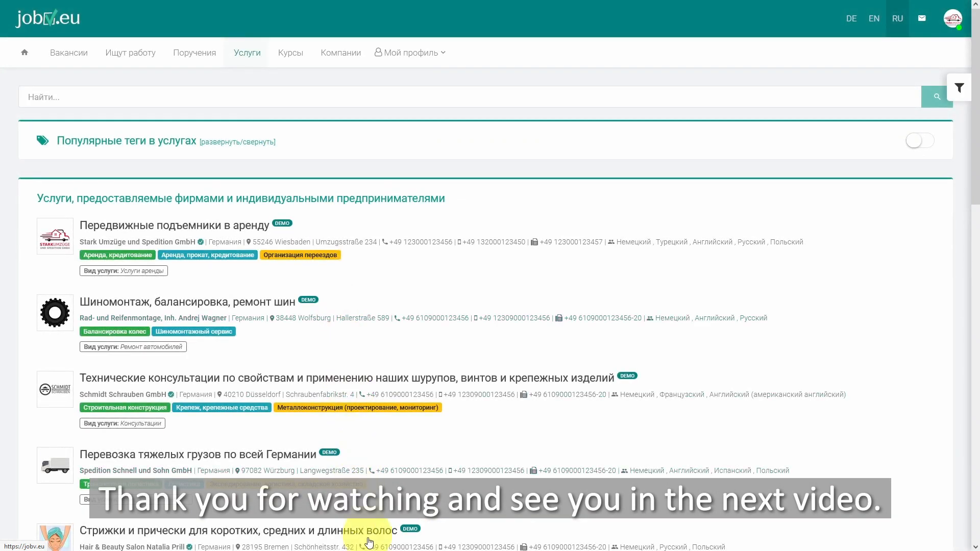